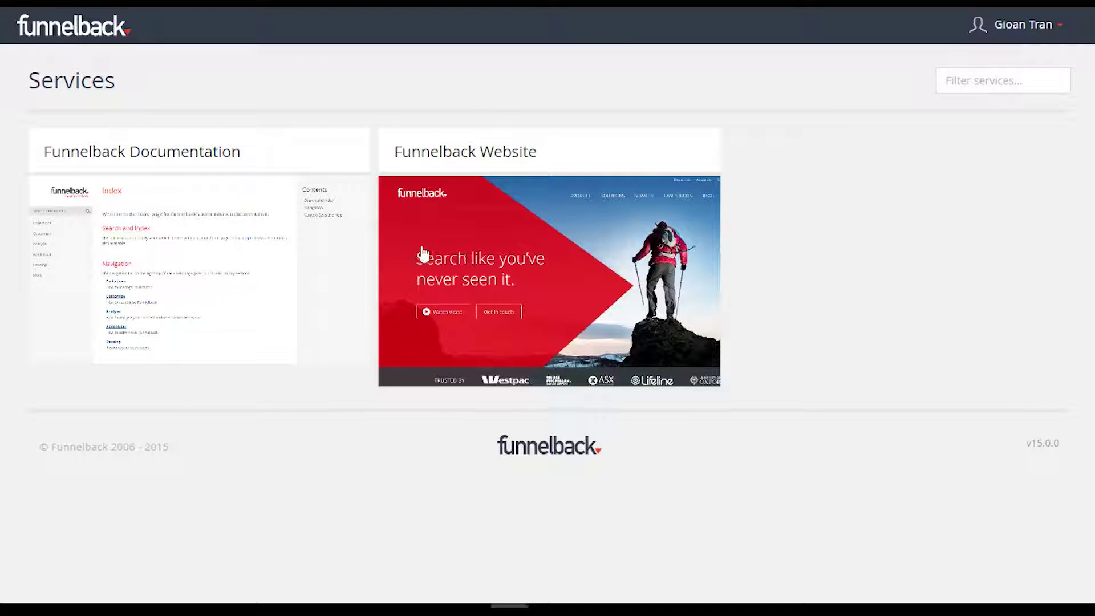
Open the Funnelback Website dashboard and review its search traffic, click traffic and accessibility auditor cards
left_click(481, 249)
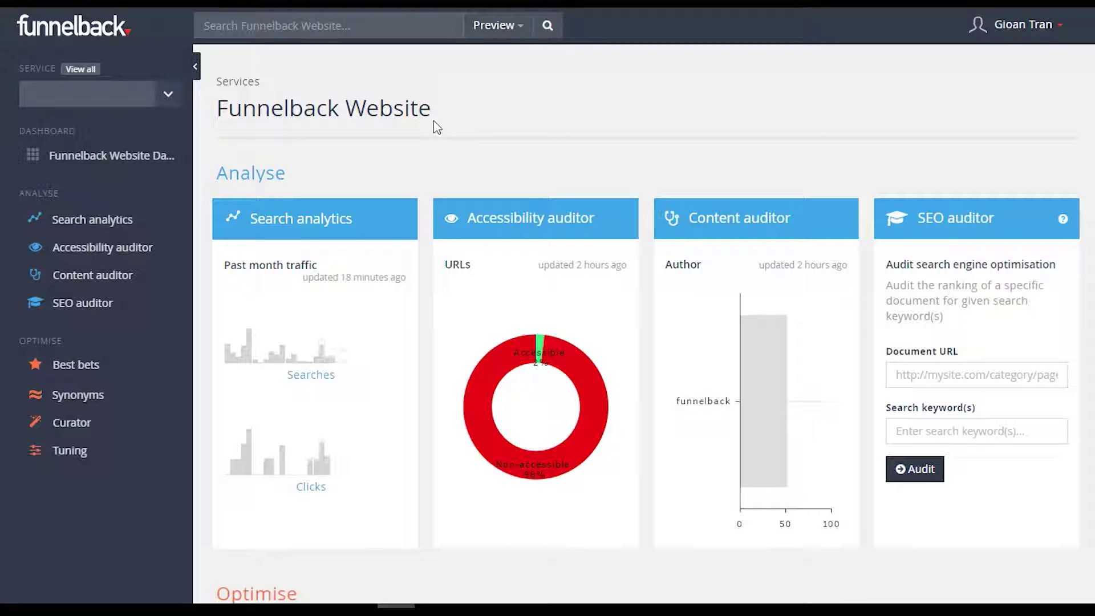
scroll(434, 121, "down", 2)
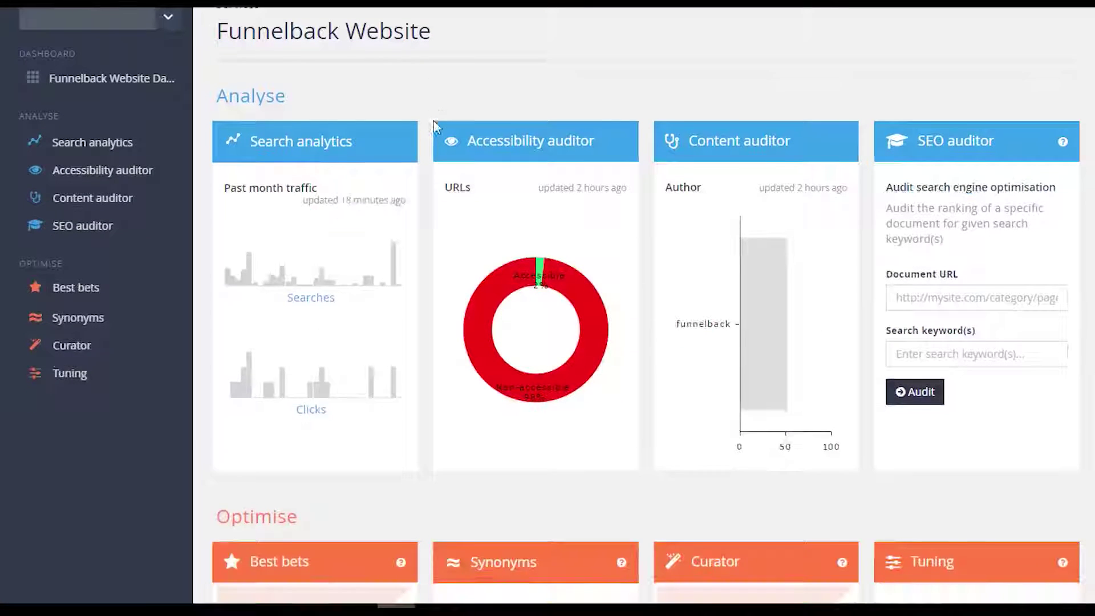
mouse_move(312, 223)
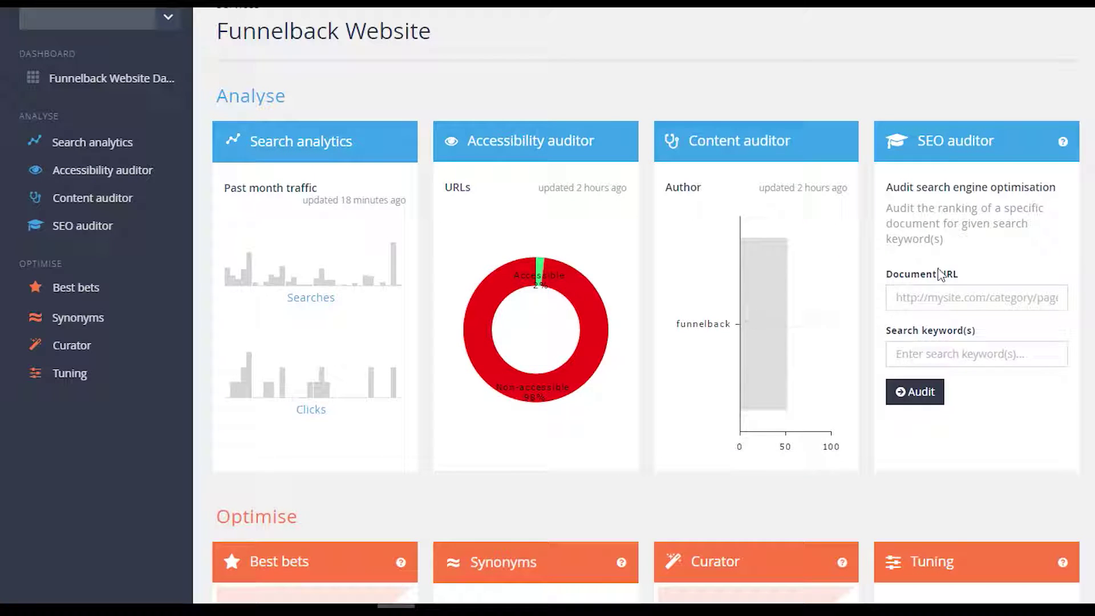
scroll(912, 249, "down", 6)
mouse_move(286, 285)
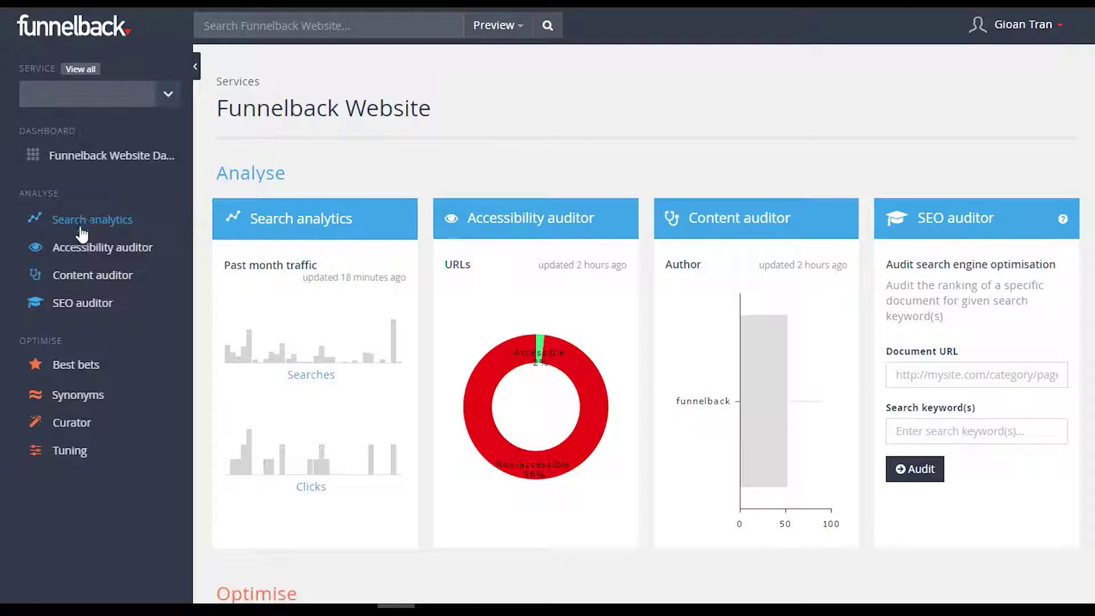
Compare Jan 1–Mar 6, 2016 search analytics against Oct 27, 2015–Jan 1, 2016, dropping a briefly added third timeframe
left_click(290, 227)
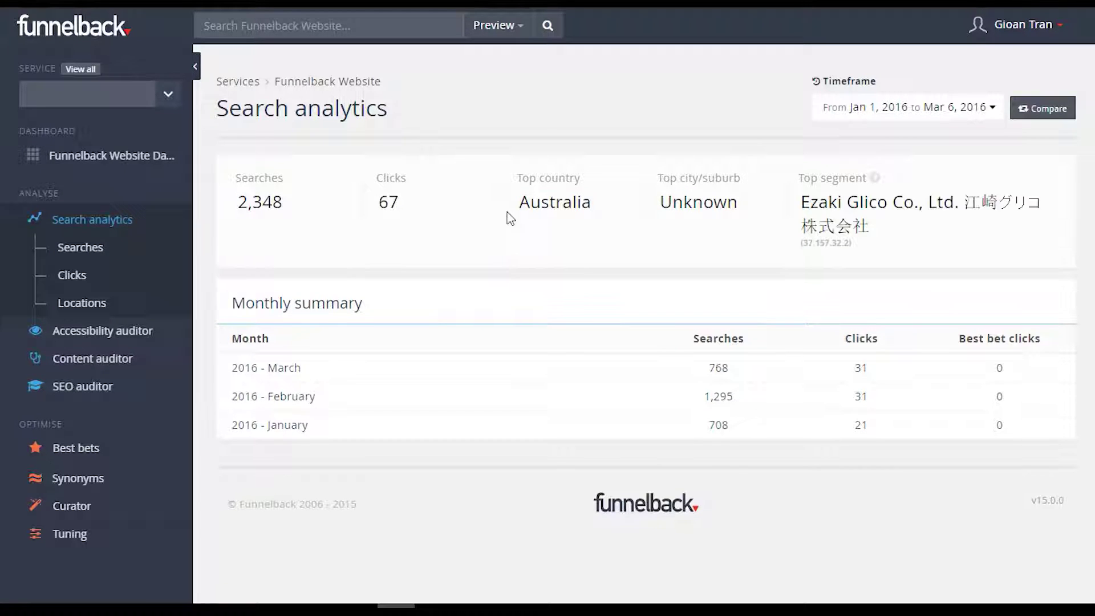
left_click(1030, 121)
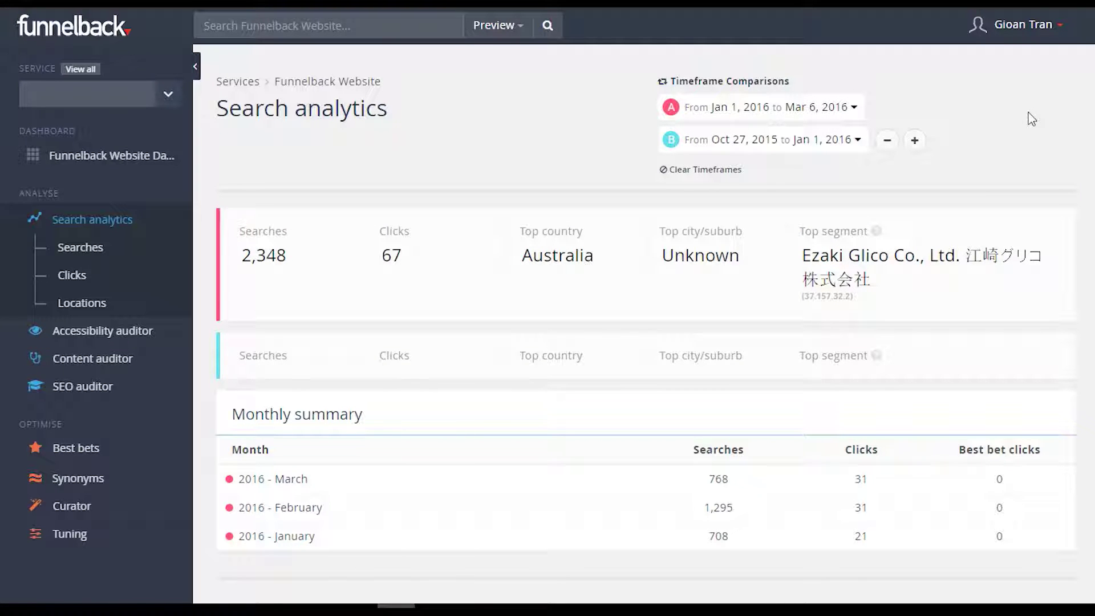
left_click(913, 143)
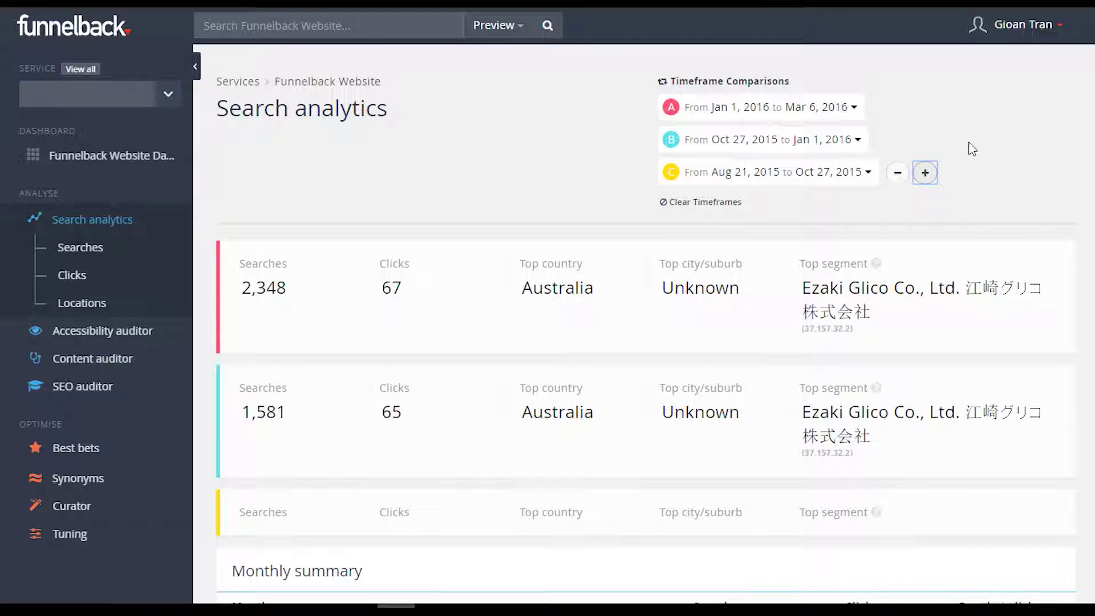
scroll(972, 148, "down", 7)
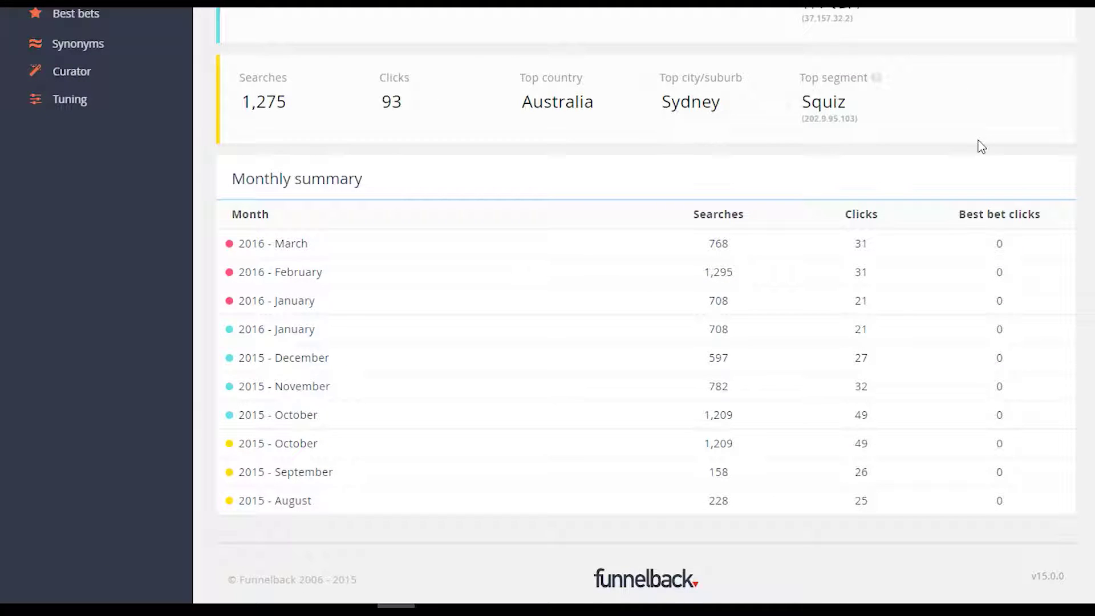
scroll(582, 269, "up", 7)
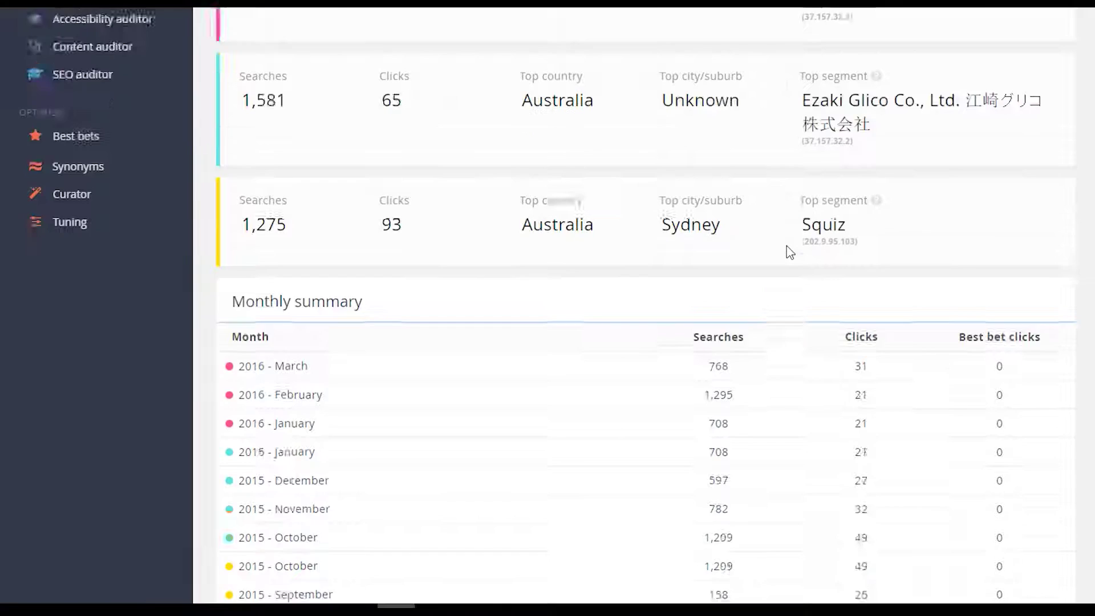
left_click(886, 121)
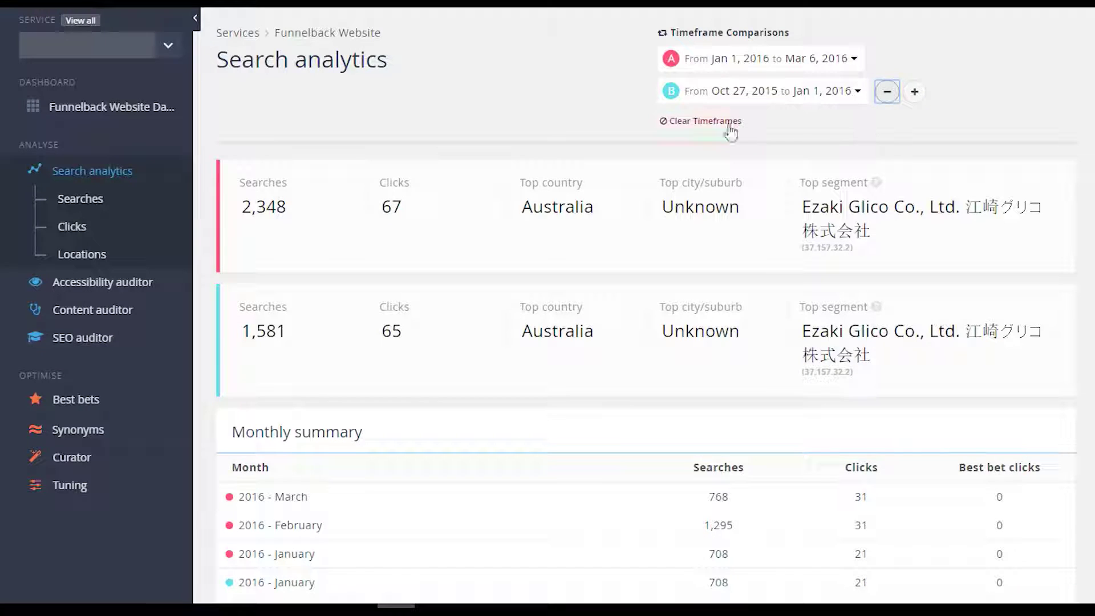
Open the Searches report, narrow its chart toward February onward and view the chart's export options
left_click(80, 199)
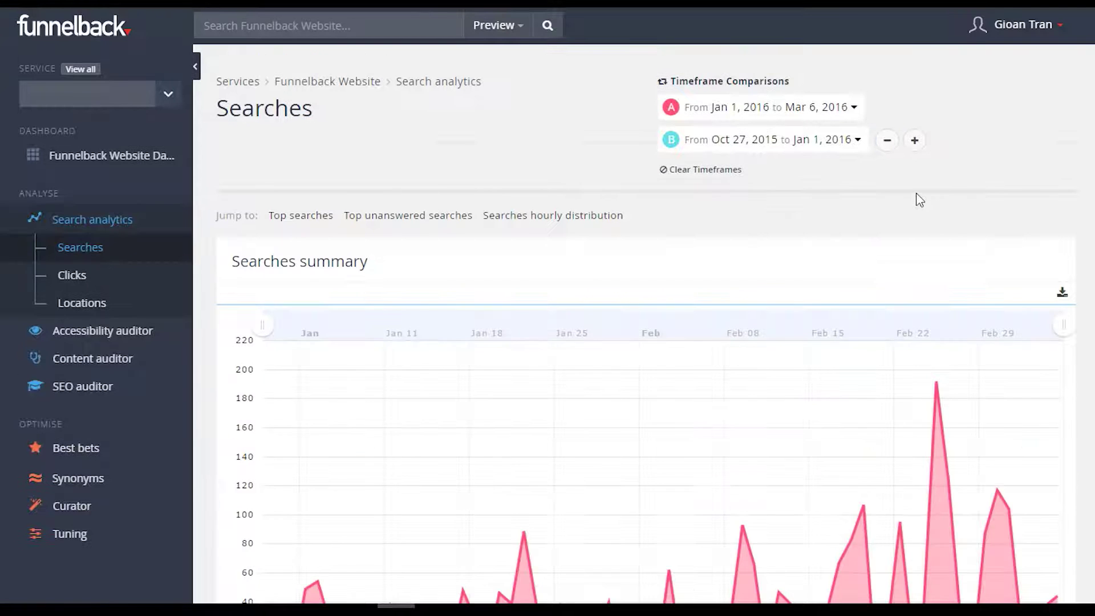
scroll(1021, 188, "down", 4)
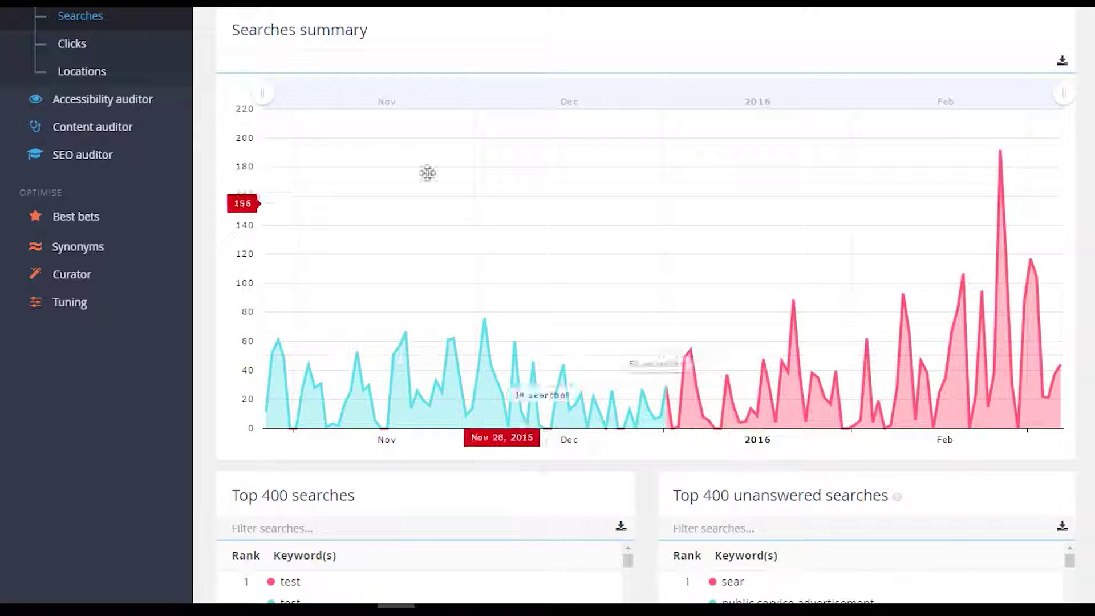
left_click_drag(270, 100, 255, 126)
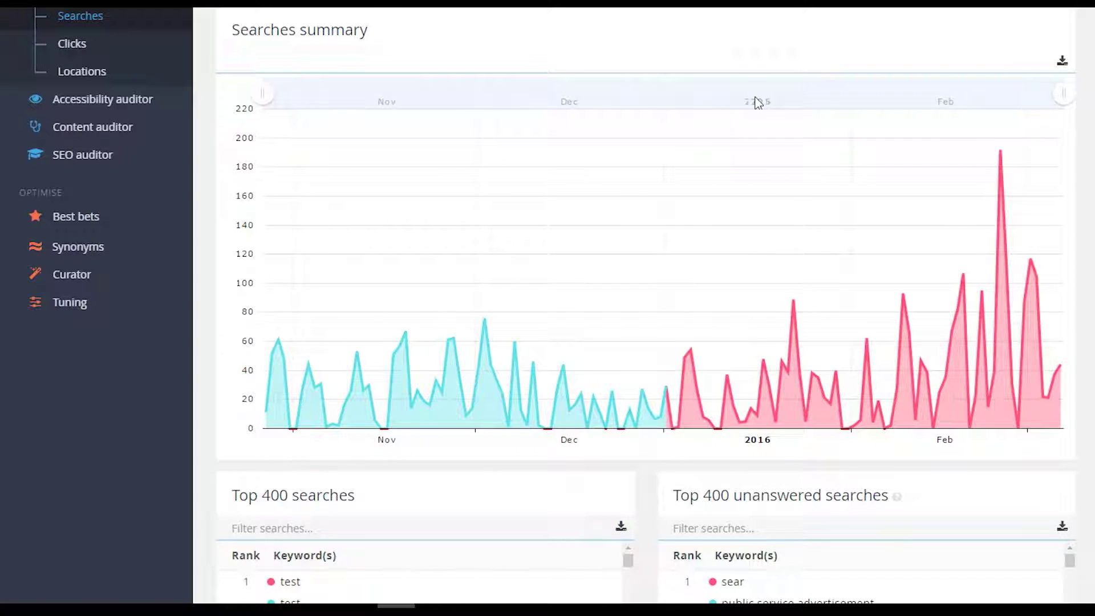
scroll(1053, 163, "up", 2)
left_click(1062, 137)
mouse_move(992, 152)
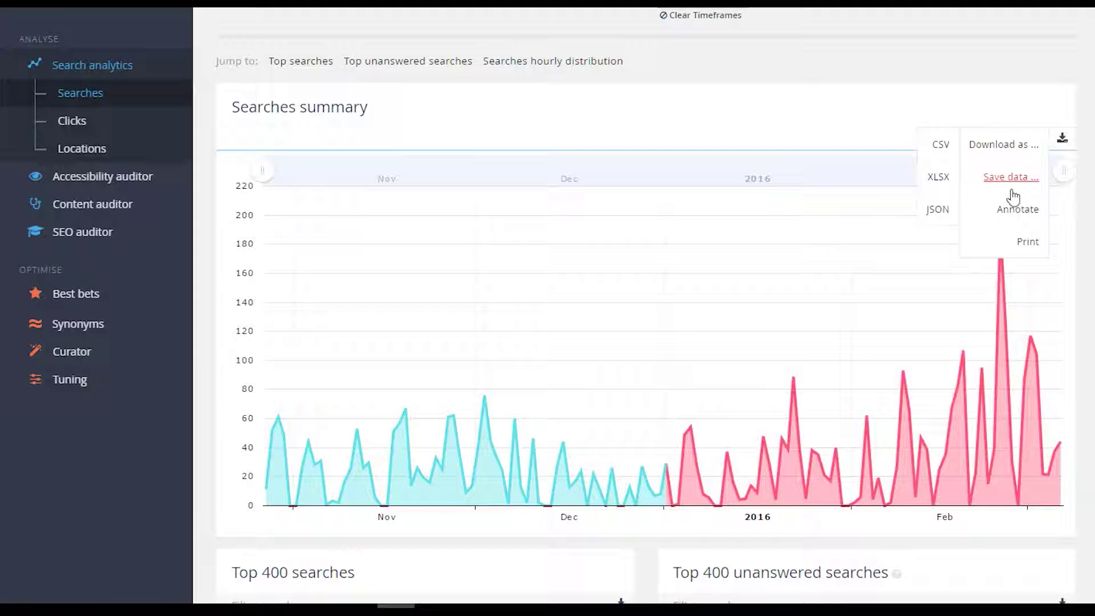
Look through the Top 400 searches list further down the Searches page
scroll(1081, 231, "down", 5)
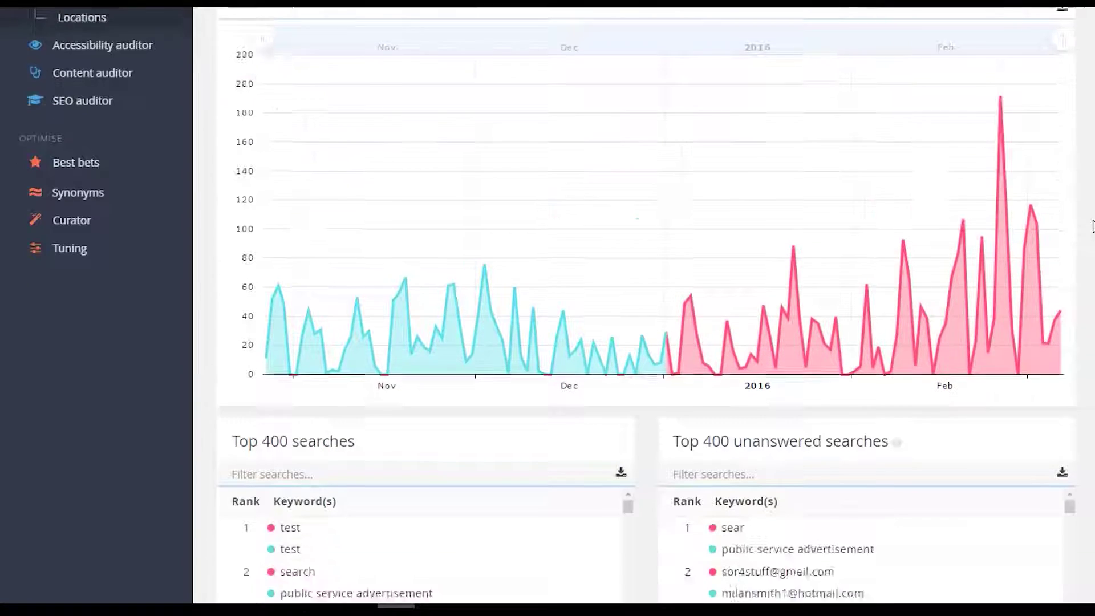
scroll(1091, 197, "down", 3)
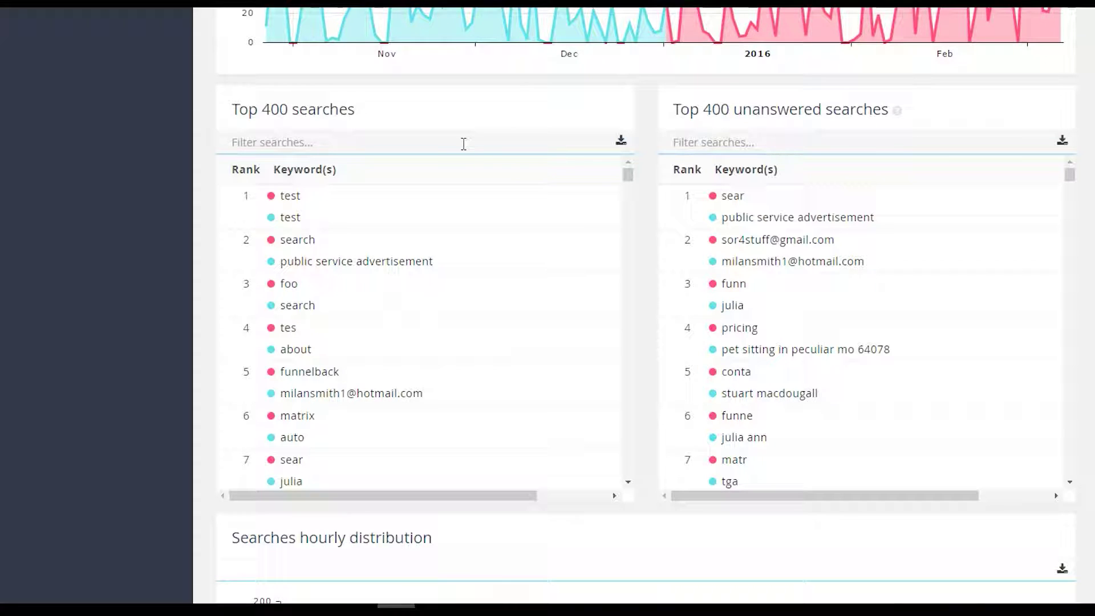
scroll(621, 185, "down", 3)
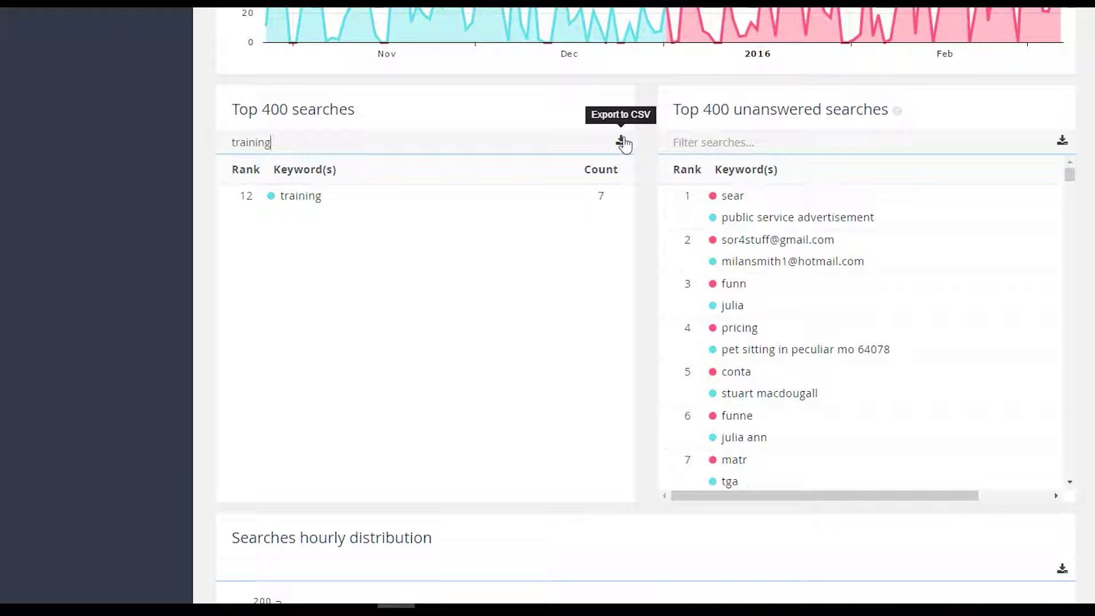
scroll(567, 128, "down", 8)
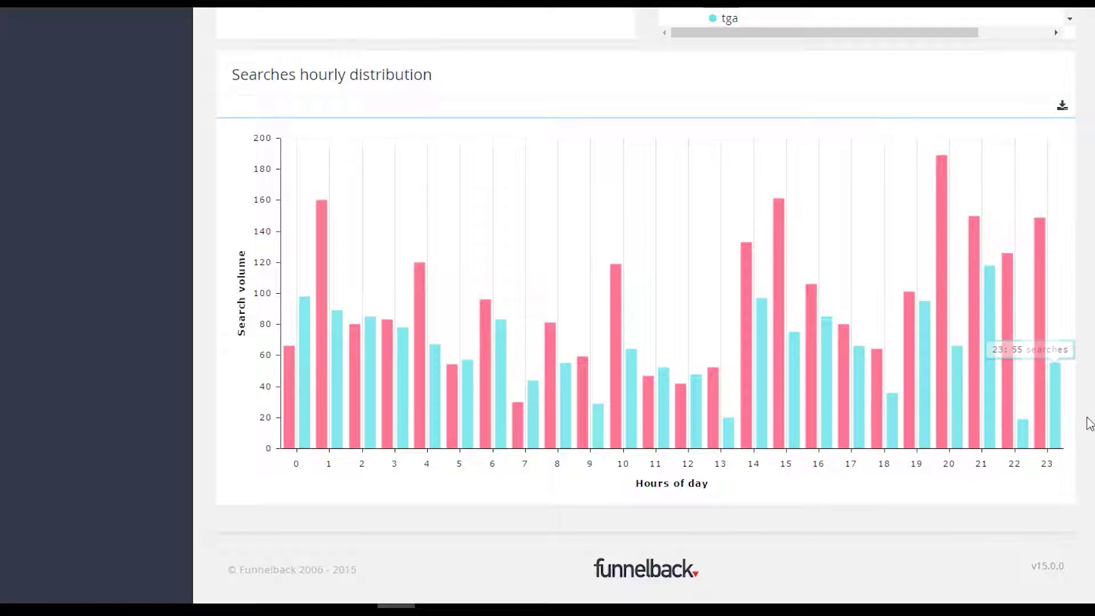
scroll(644, 308, "up", 15)
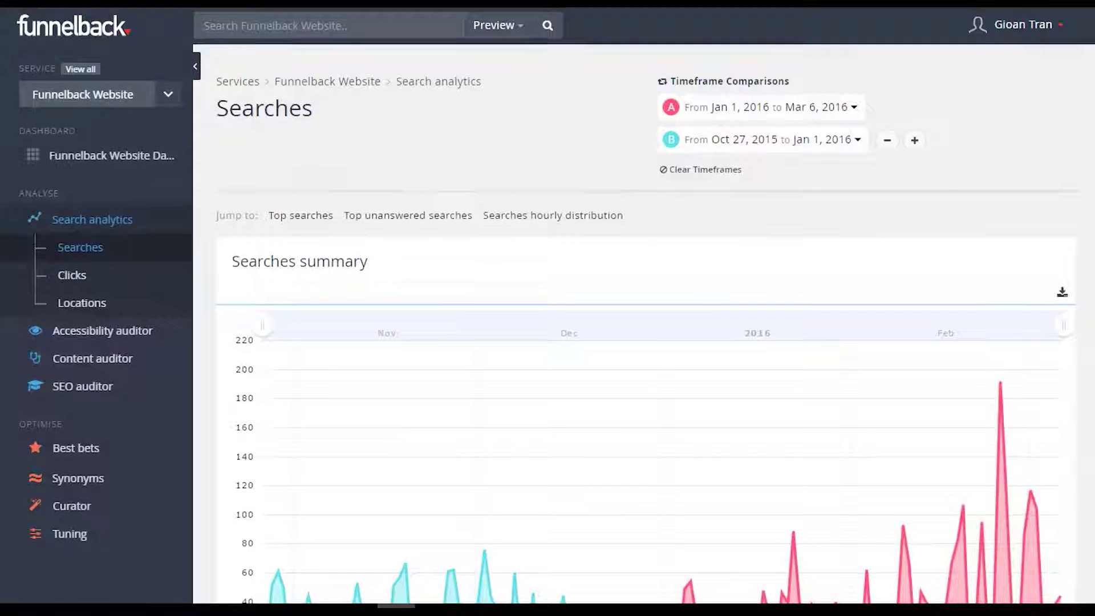
Review click volumes, top clicked URLs like funnelback.com/blog and faceted navigation clicks in the Clicks report
left_click(72, 274)
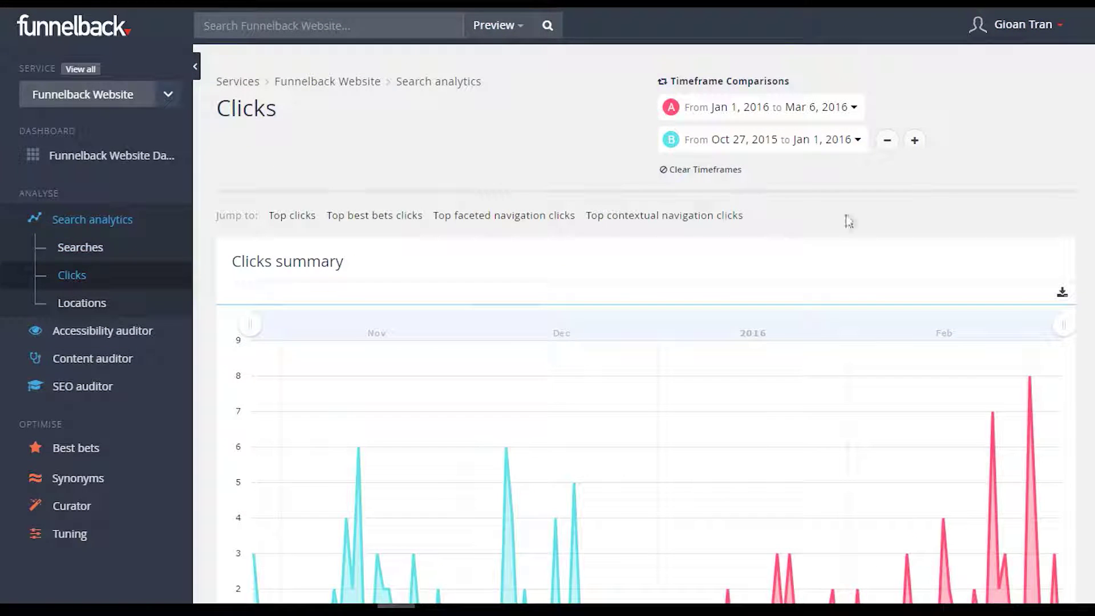
scroll(644, 308, "down", 3)
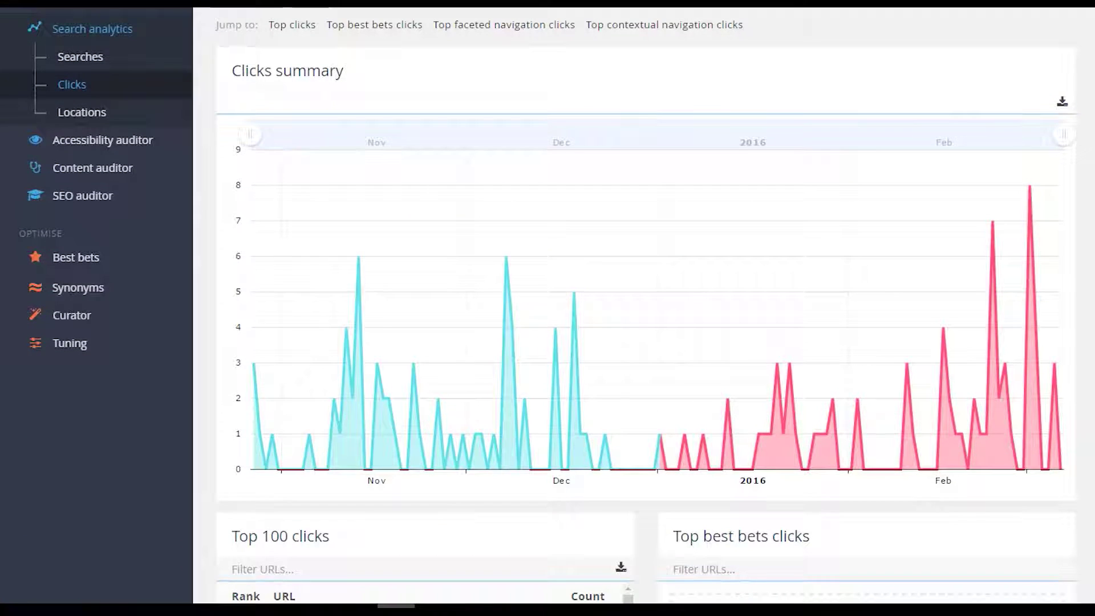
scroll(645, 308, "down", 8)
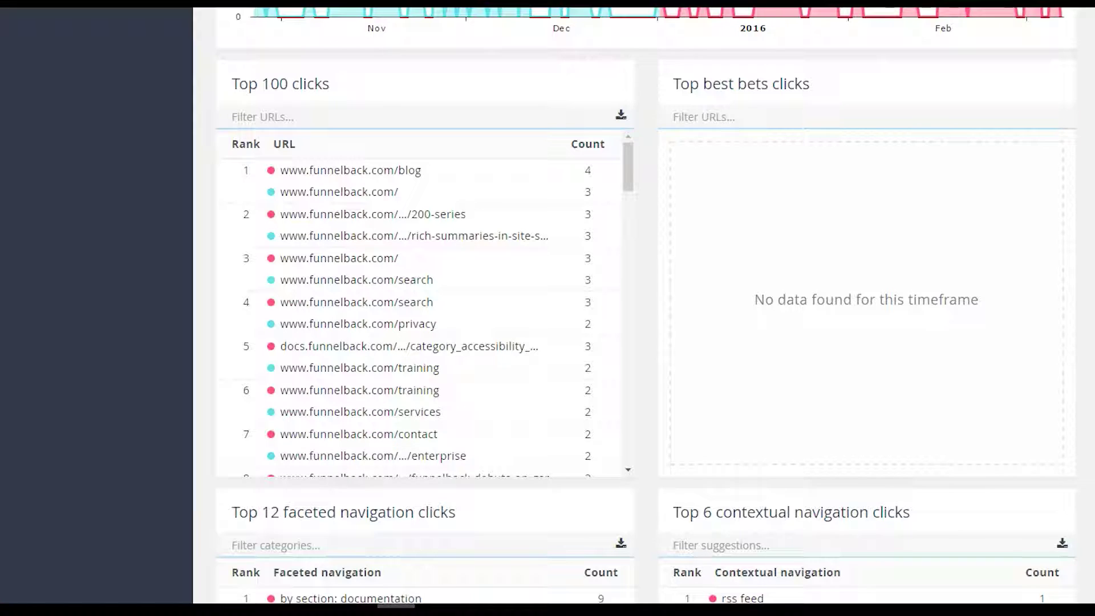
scroll(1087, 403, "down", 7)
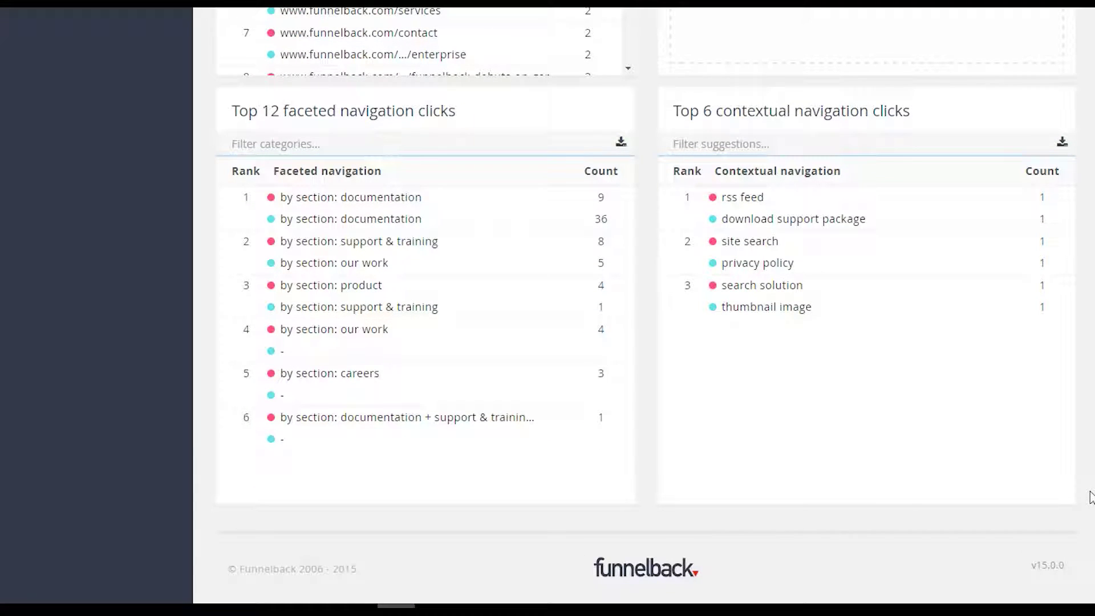
scroll(1091, 496, "up", 15)
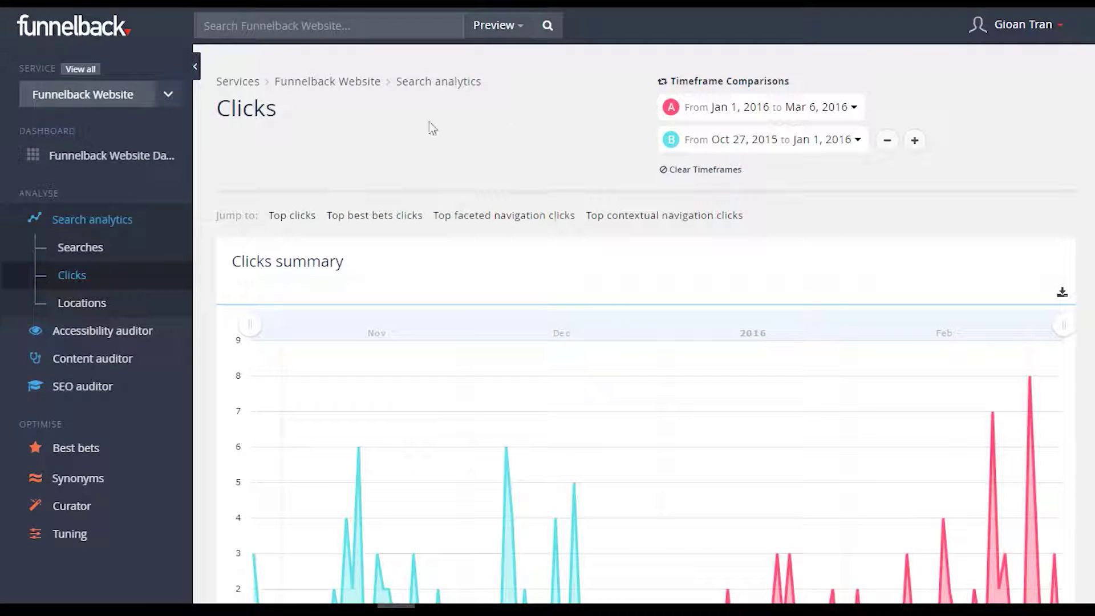
Open the Locations report, zoom the world map into Europe, then reset it to the whole world
left_click(82, 303)
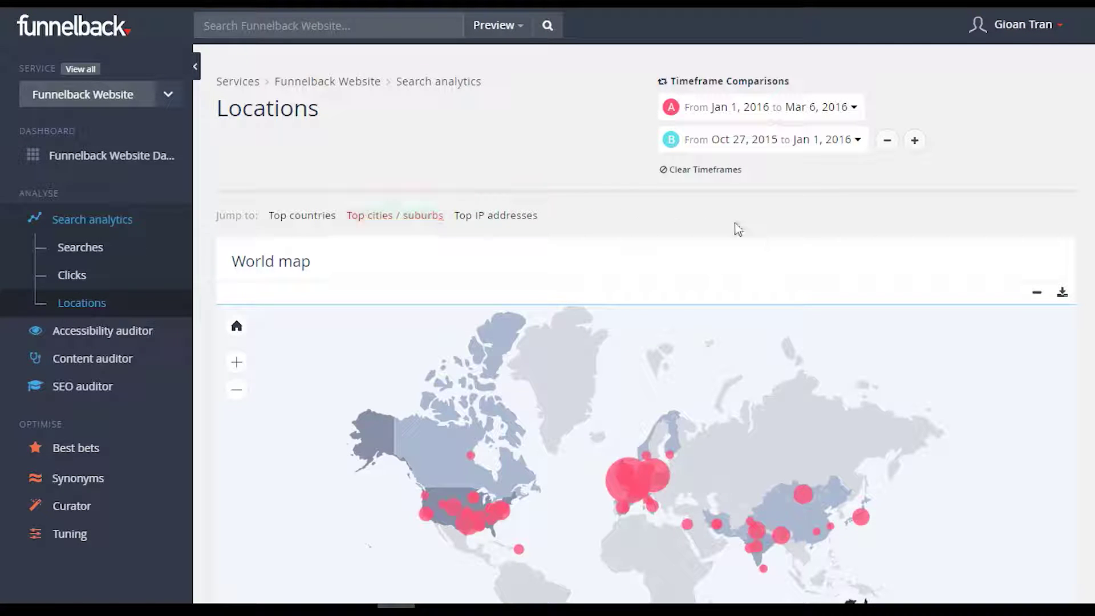
scroll(1087, 205, "down", 4)
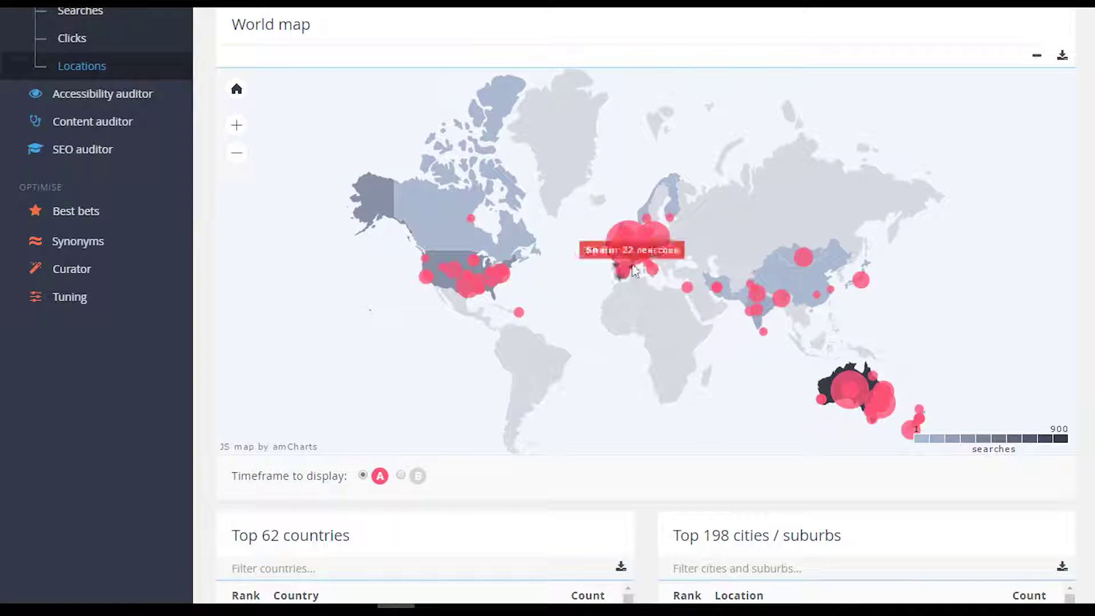
left_click(234, 126)
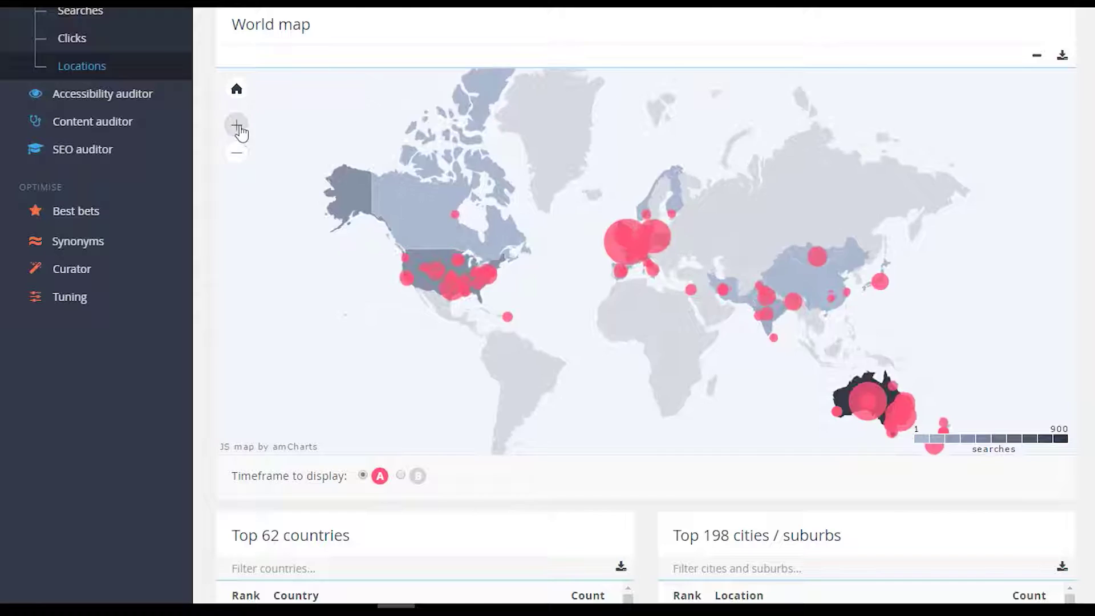
left_click(239, 131)
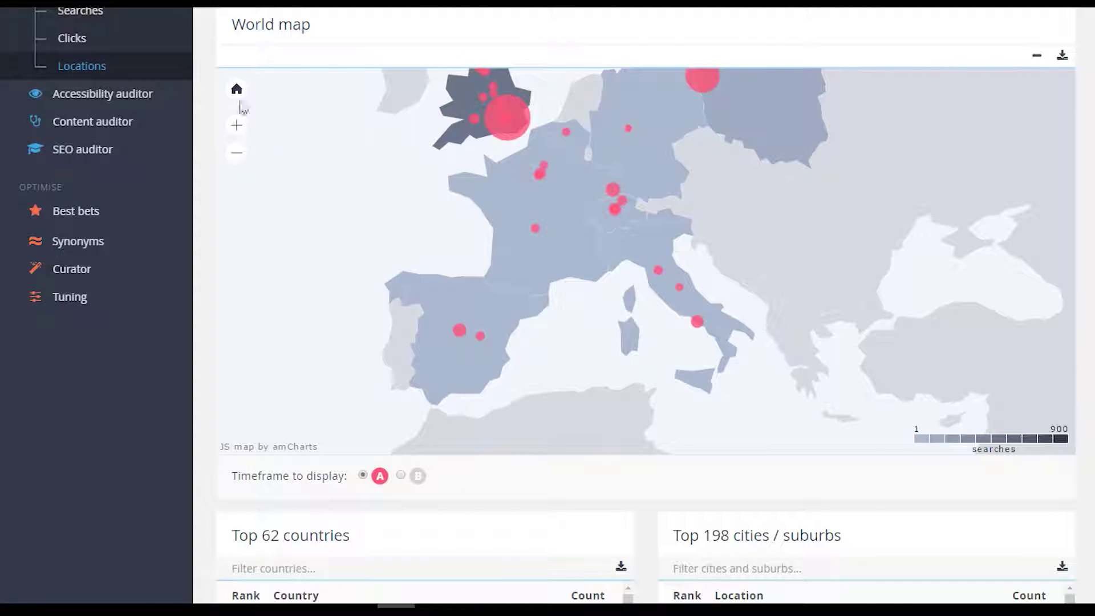
left_click(236, 90)
Map timeframe B's searches and review the 62 ranked countries, led by Australia at 900
left_click(401, 475)
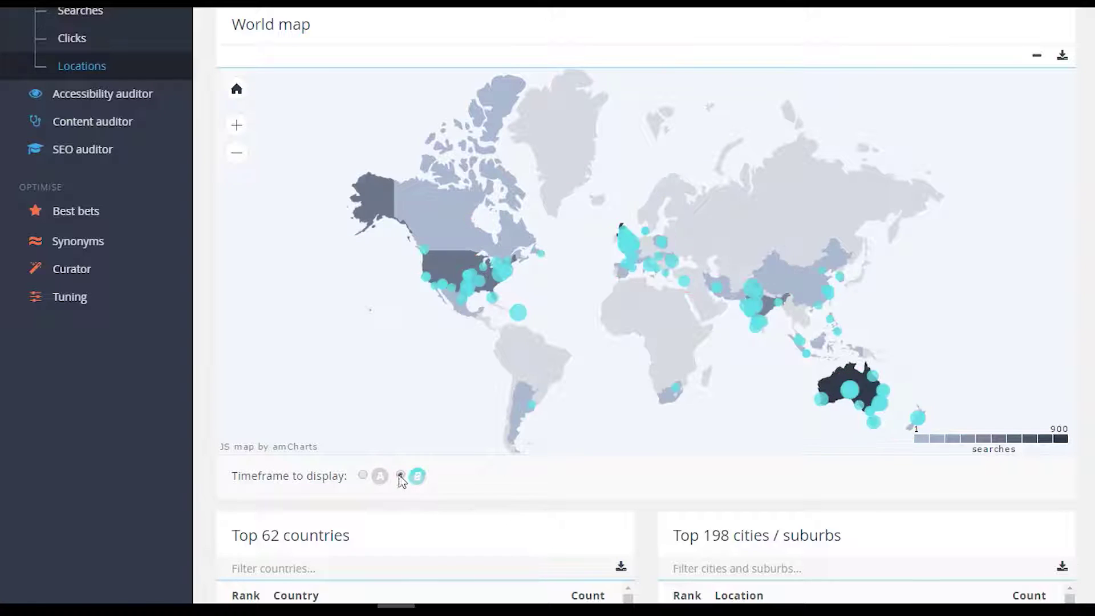
mouse_move(1072, 61)
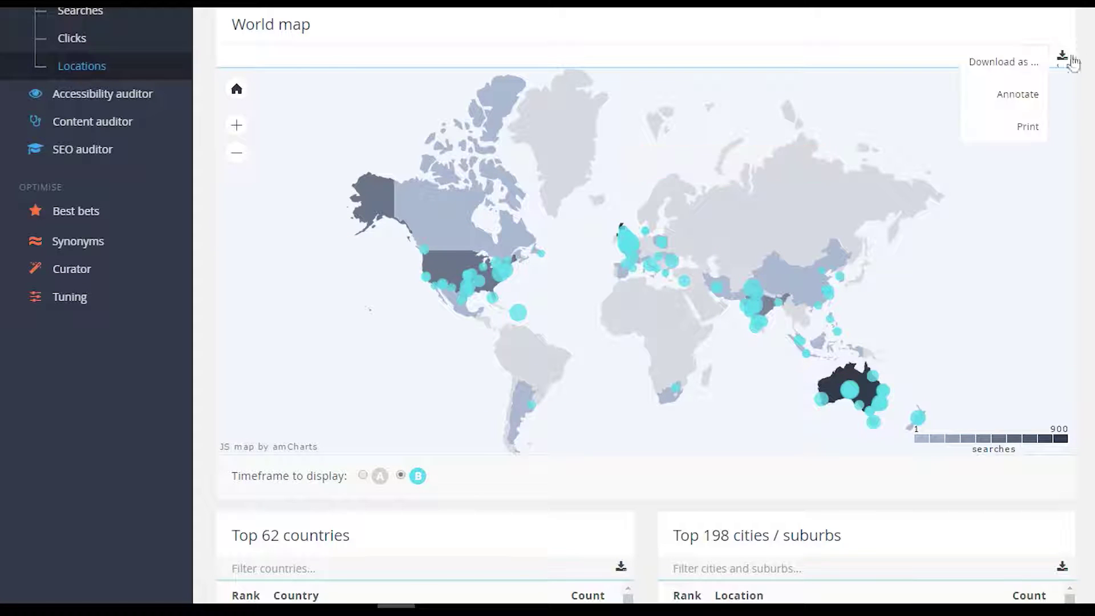
left_click(1010, 97)
scroll(1010, 102, "down", 5)
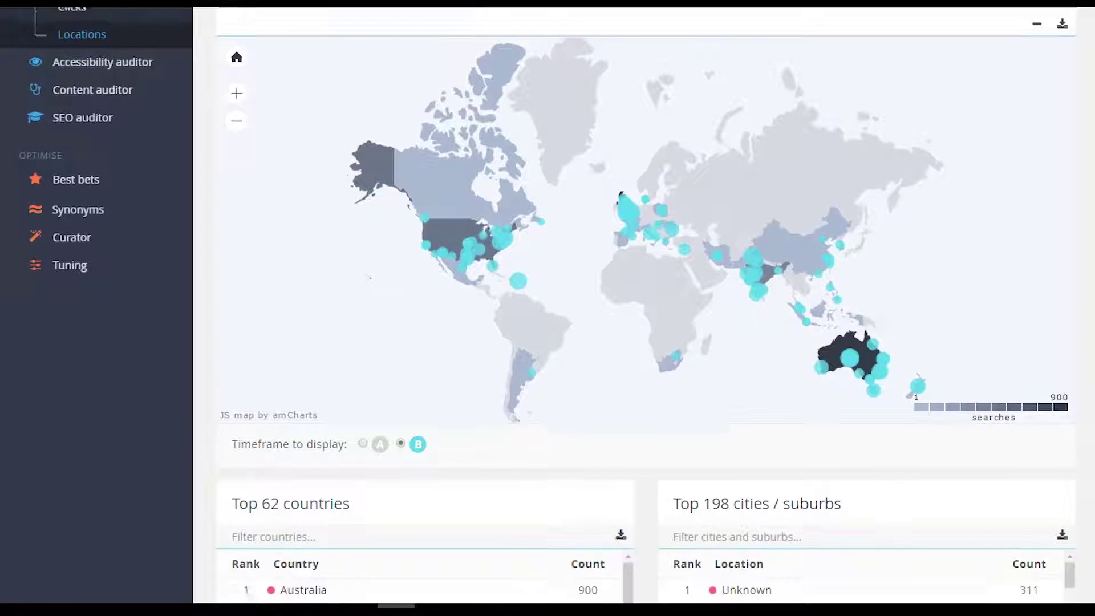
scroll(647, 305, "down", 9)
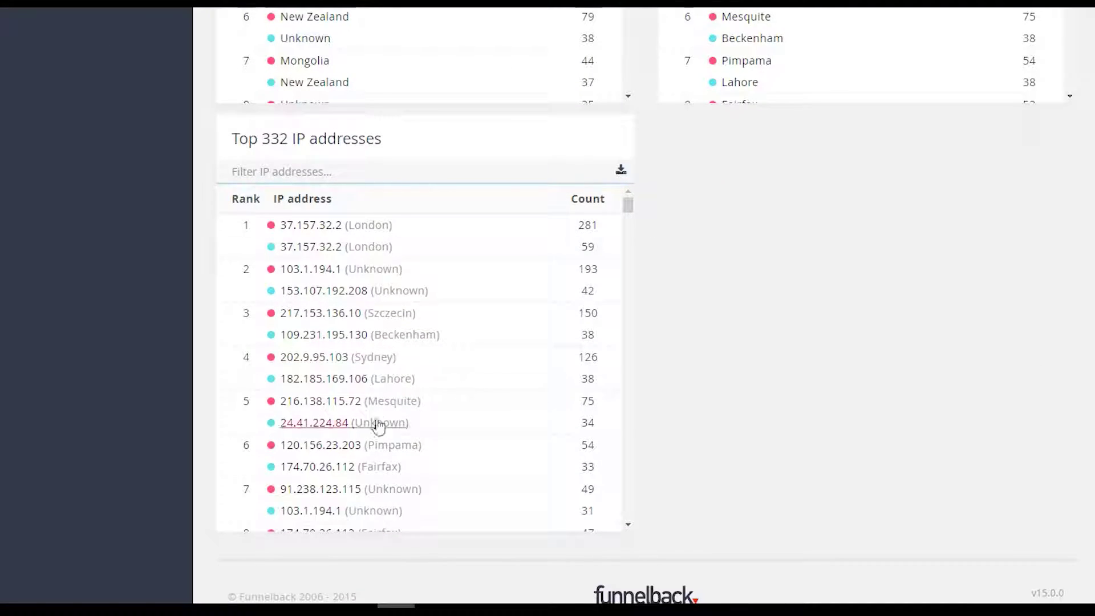
scroll(379, 423, "up", 15)
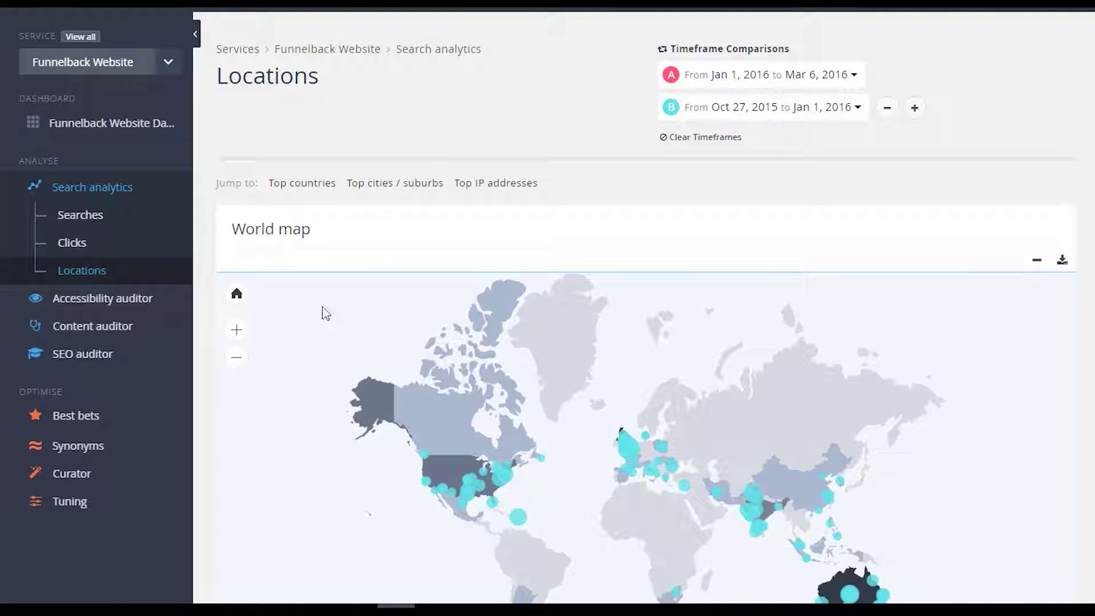
left_click(91, 356)
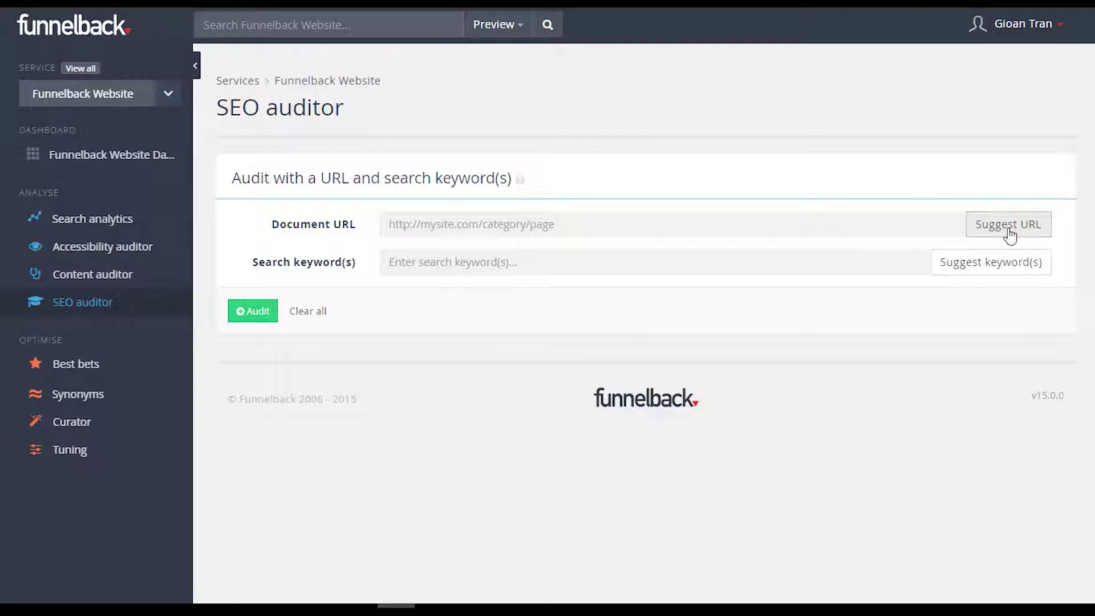
left_click(1008, 234)
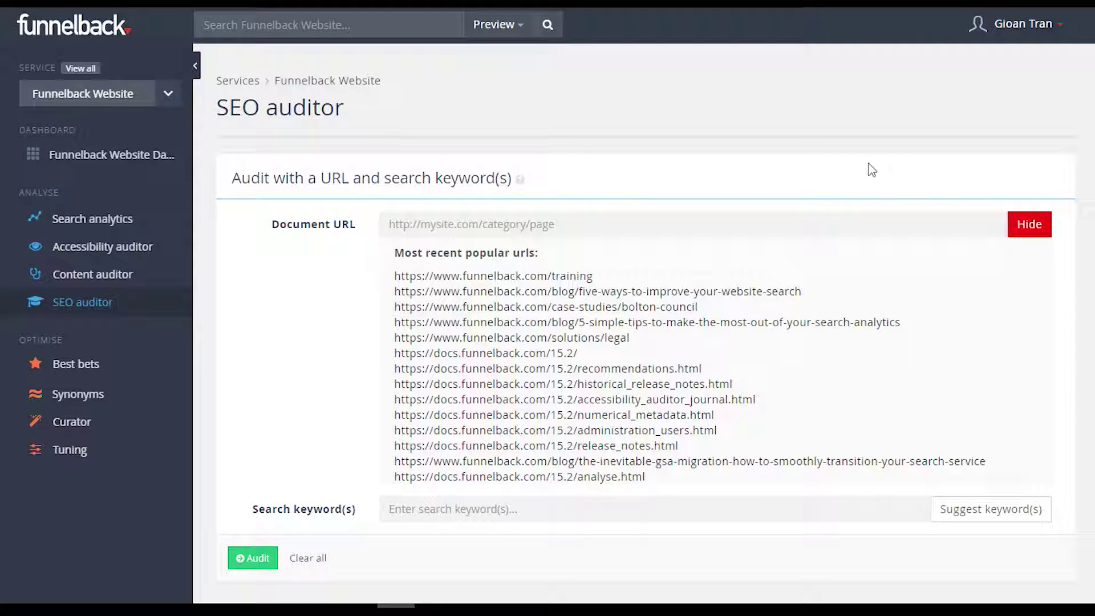
left_click(568, 279)
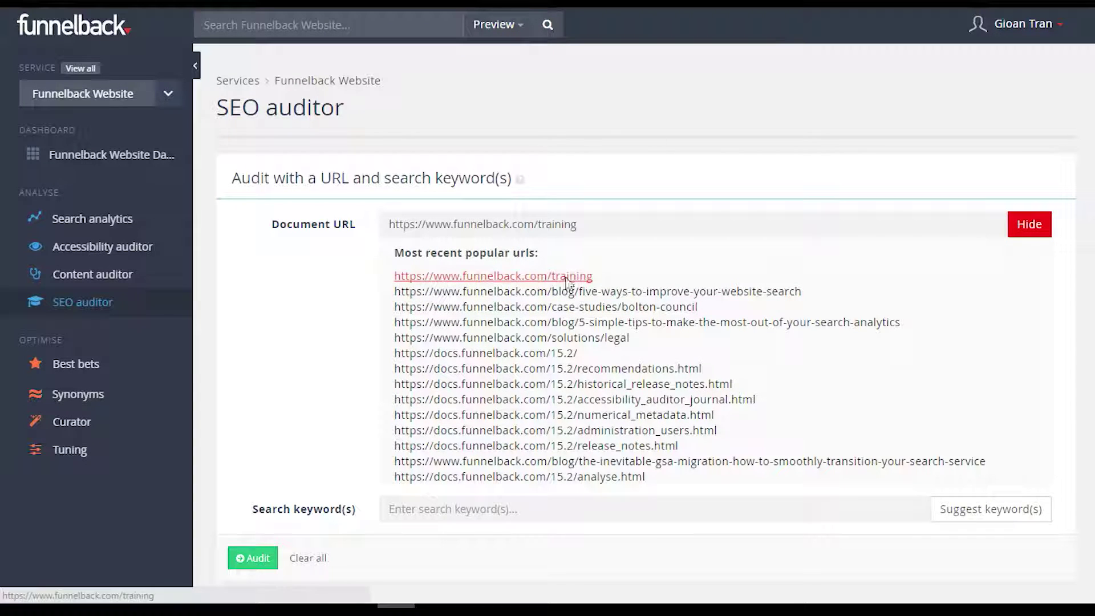
left_click(971, 508)
scroll(973, 367, "down", 5)
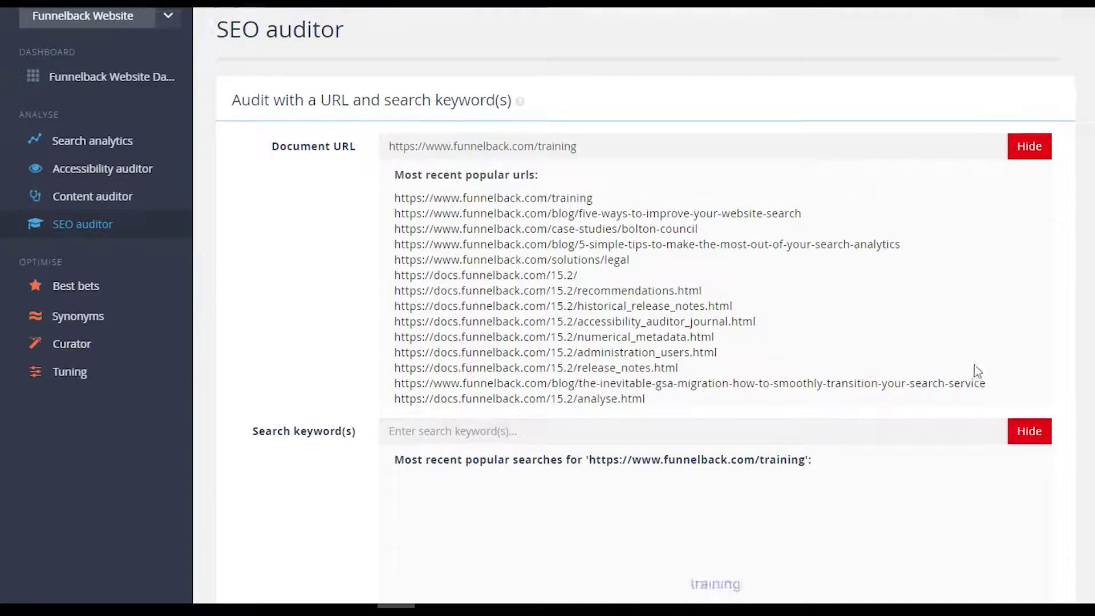
left_click(707, 339)
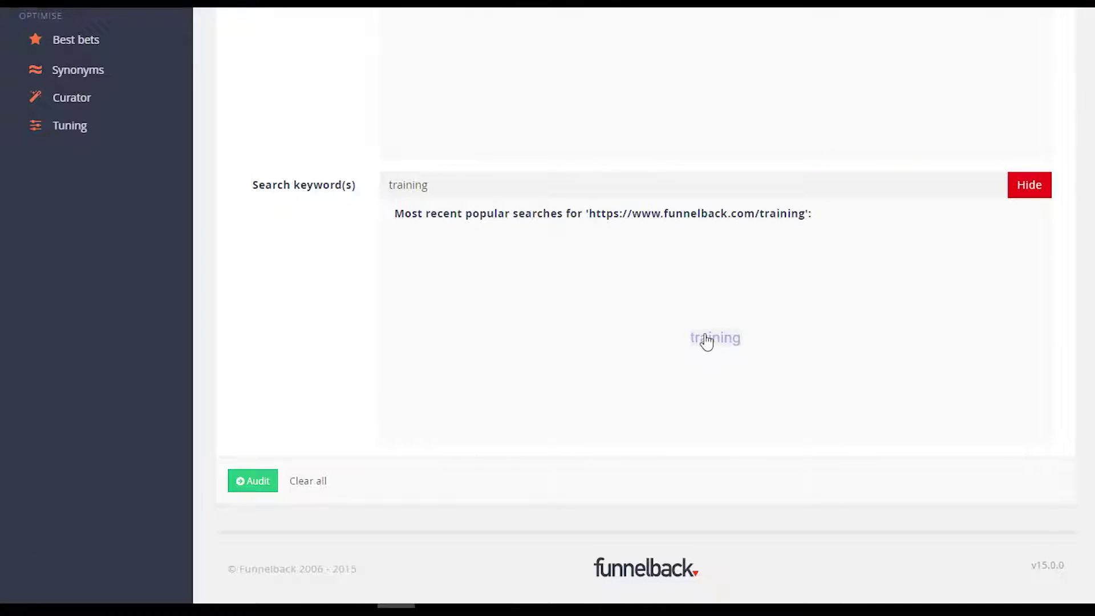
left_click(255, 480)
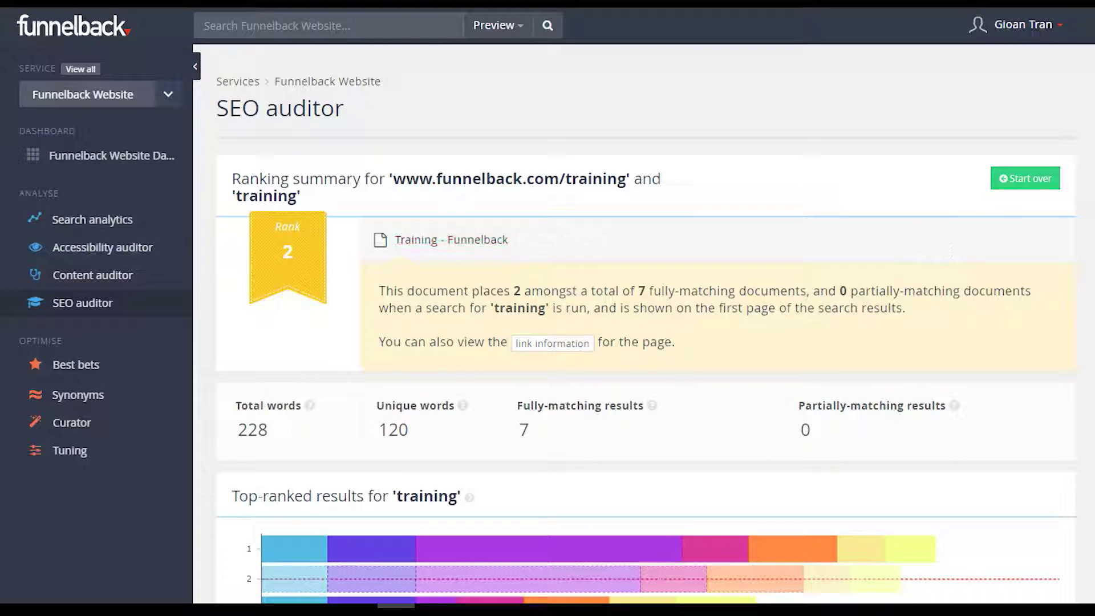
scroll(645, 320, "down", 6)
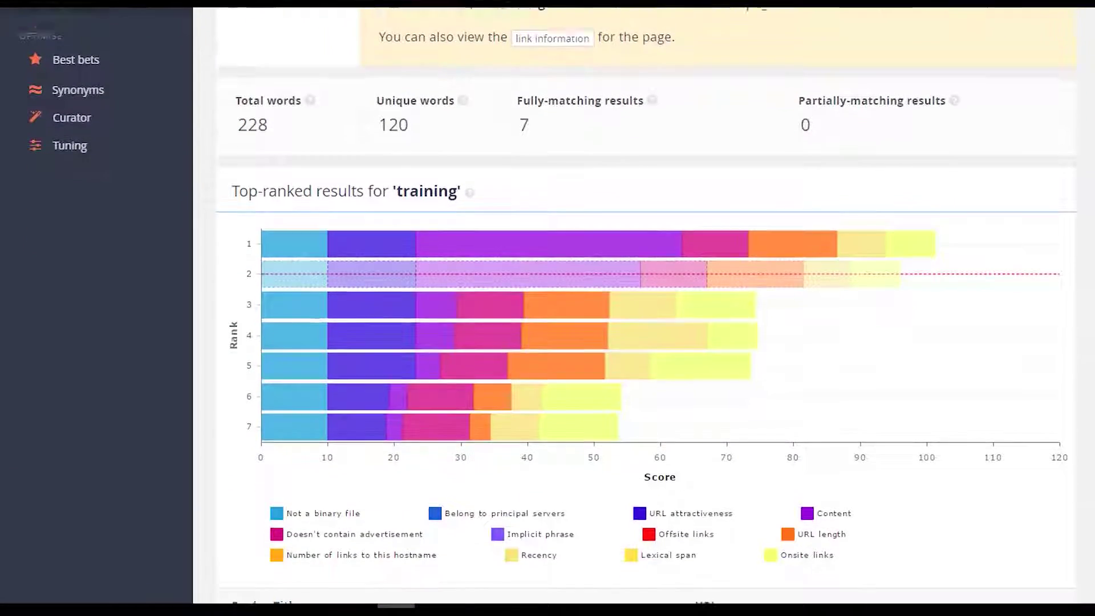
scroll(644, 319, "down", 14)
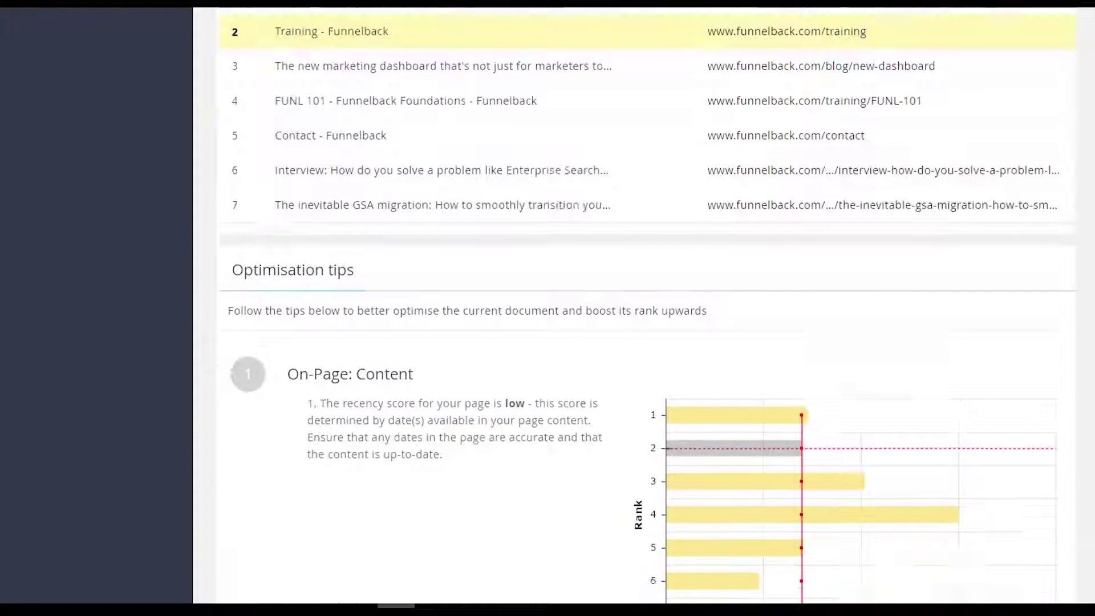
scroll(1093, 341, "down", 2)
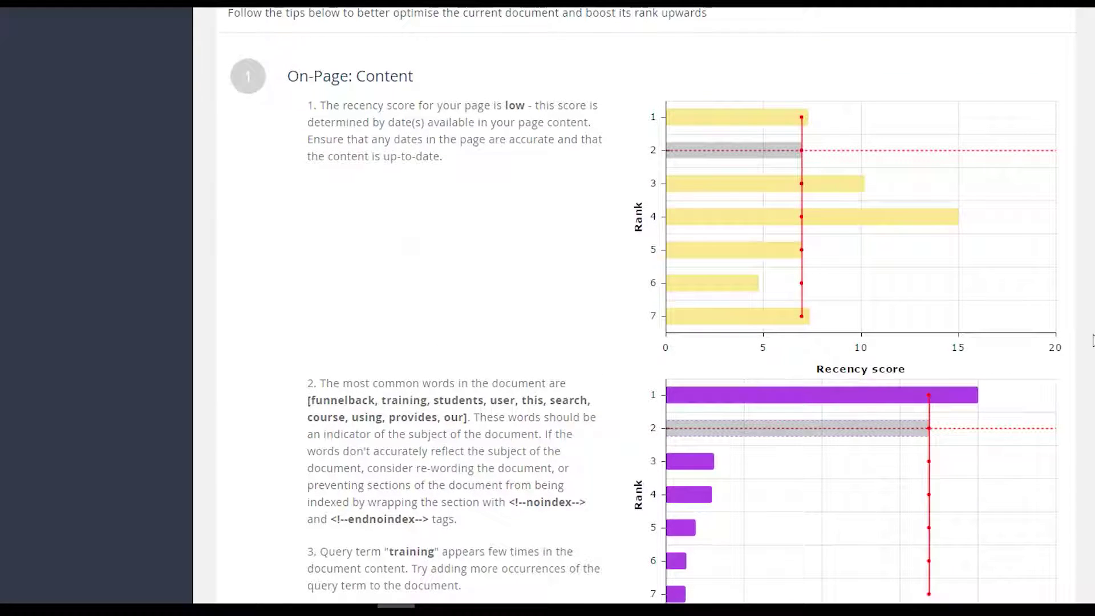
scroll(644, 320, "down", 10)
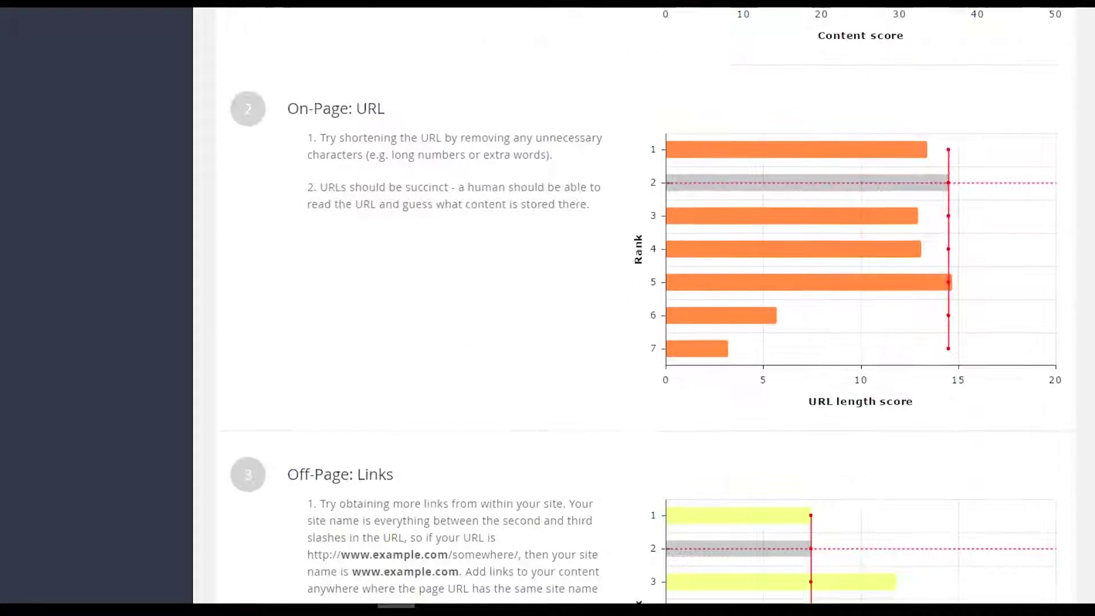
scroll(645, 319, "down", 5)
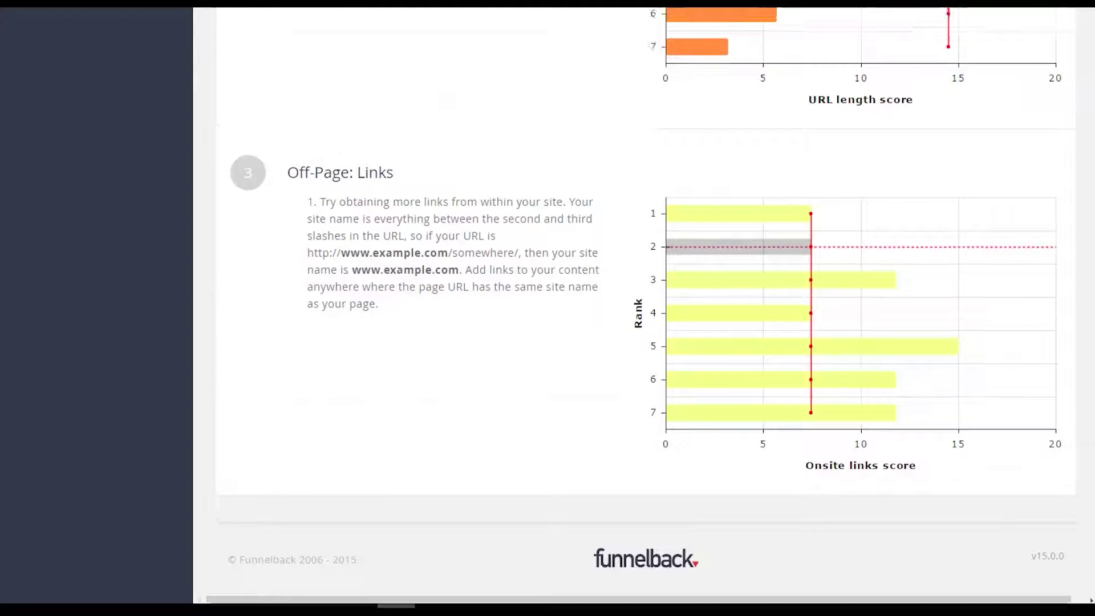
key("Home")
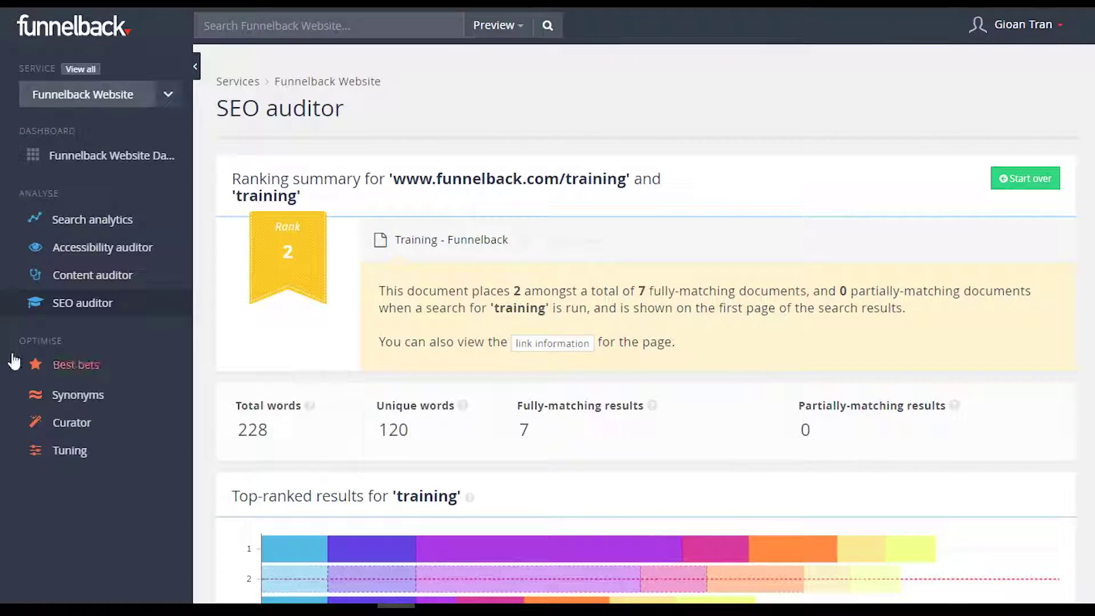
Open the Best bets list and sort it by Detail, Last modified and Status
left_click(84, 371)
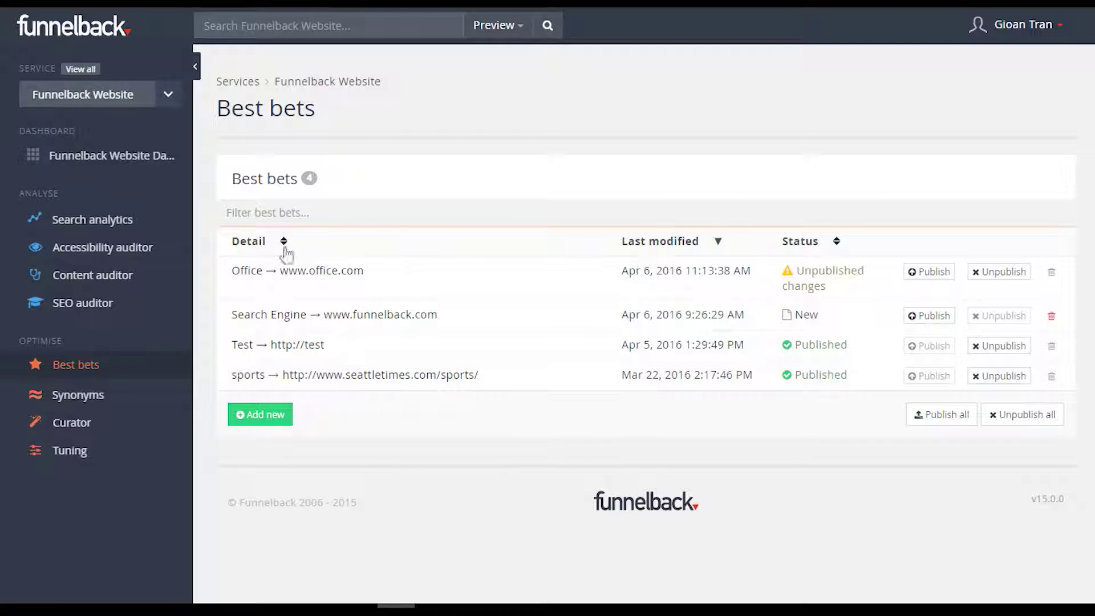
left_click(254, 245)
left_click(678, 249)
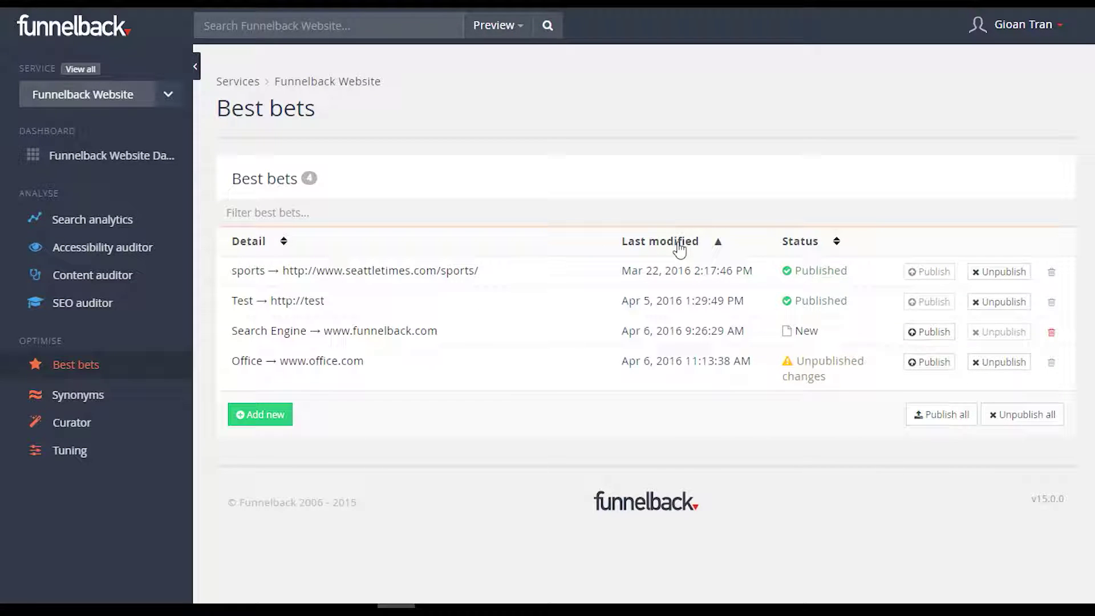
left_click(816, 250)
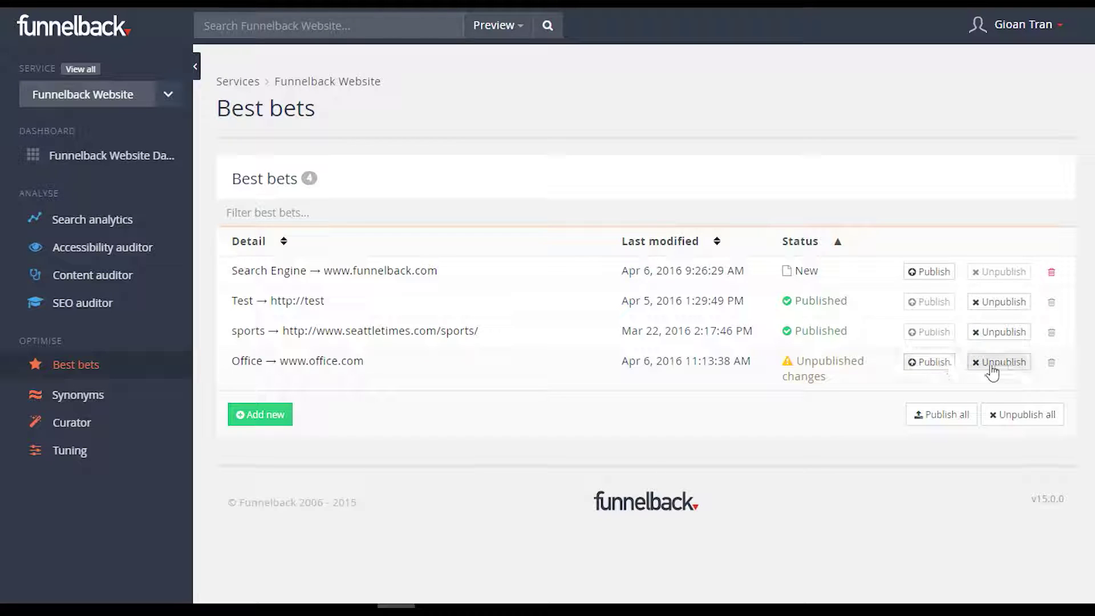
Filter best bets by 'sea' and review the 'Search Engine' best bet's edit form and preview
left_click(268, 212)
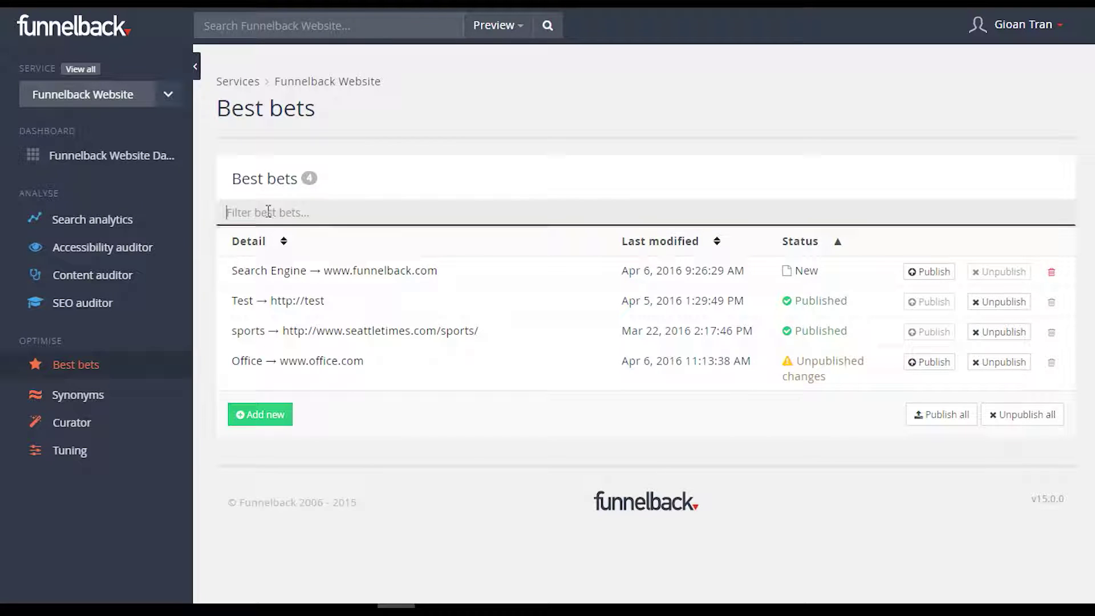
type("search")
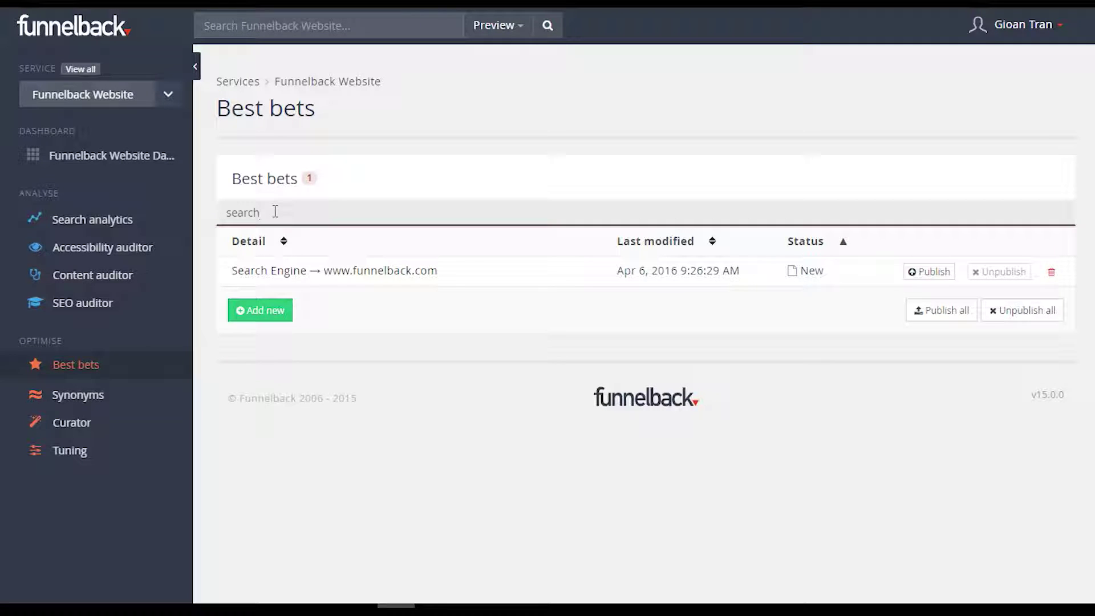
left_click(323, 271)
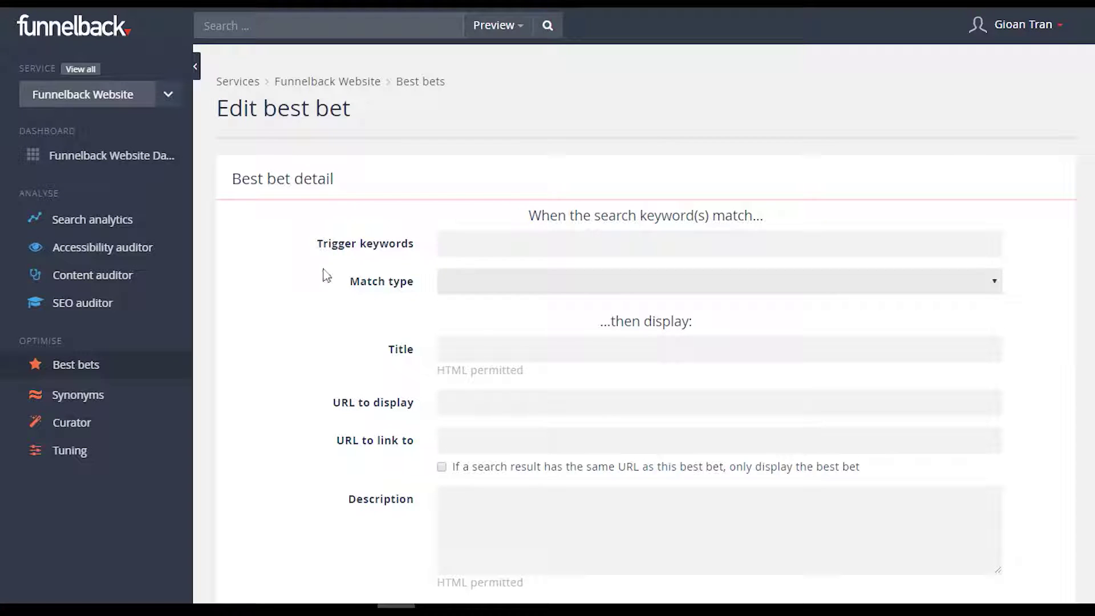
scroll(644, 308, "down", 5)
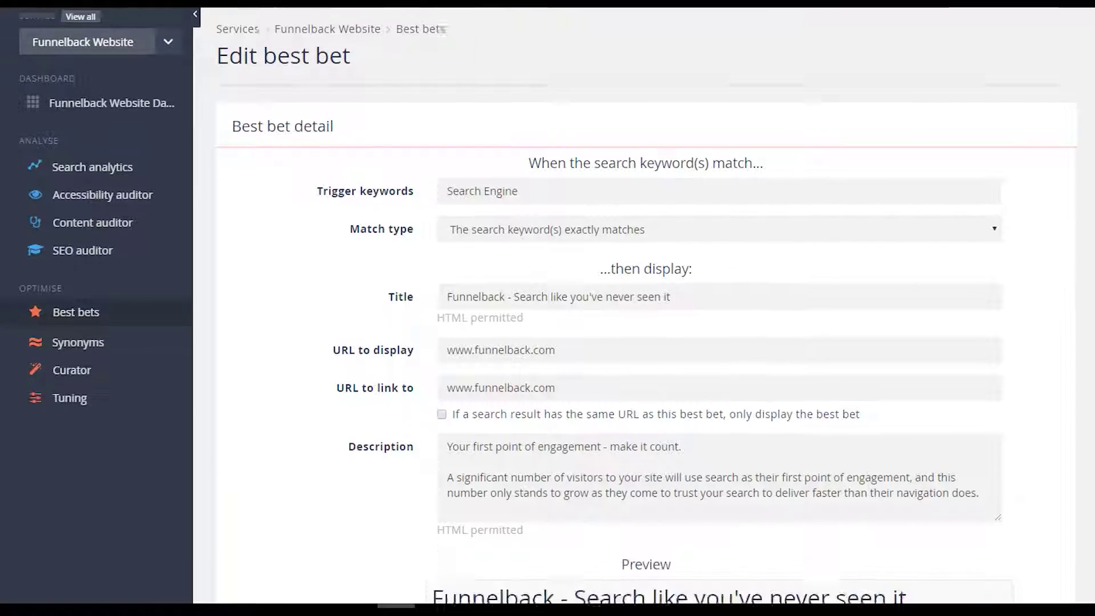
scroll(643, 308, "up", 5)
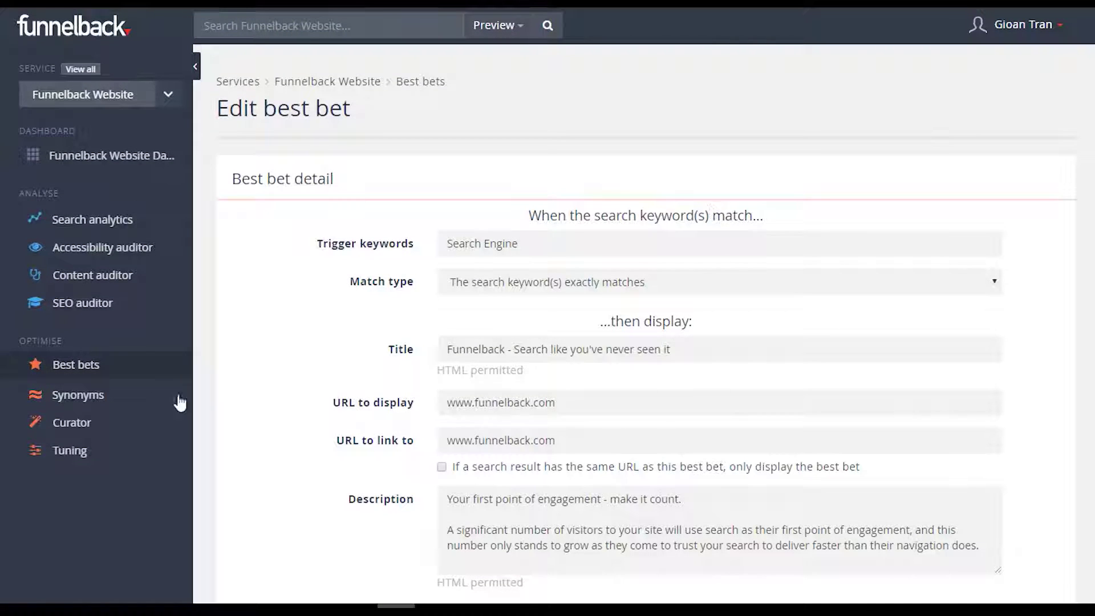
Look over the Synonyms list, then show the 7 Curator rules
left_click(78, 403)
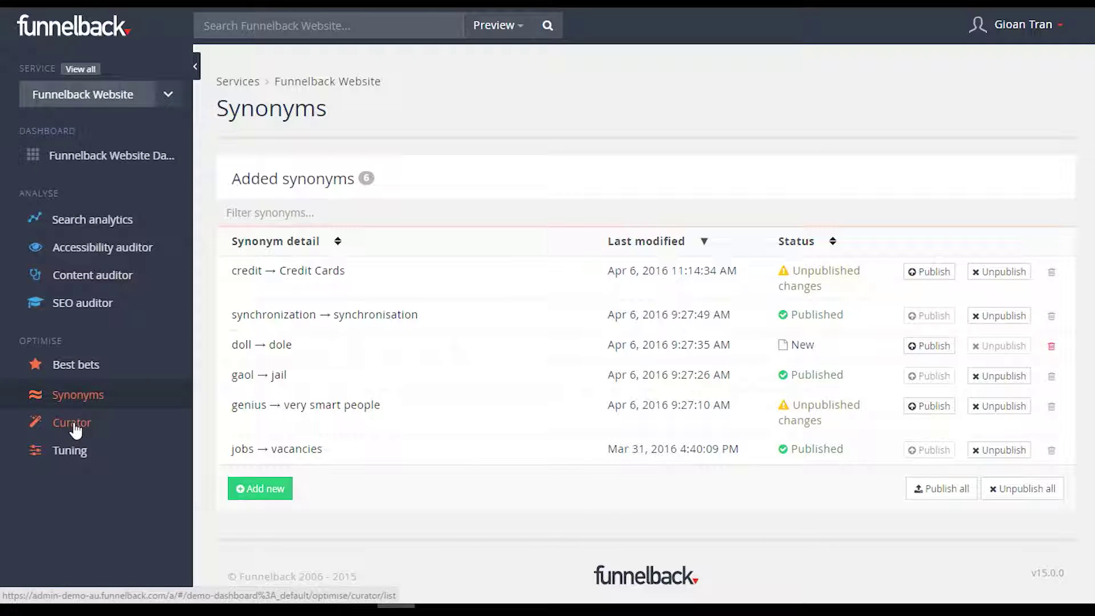
left_click(72, 423)
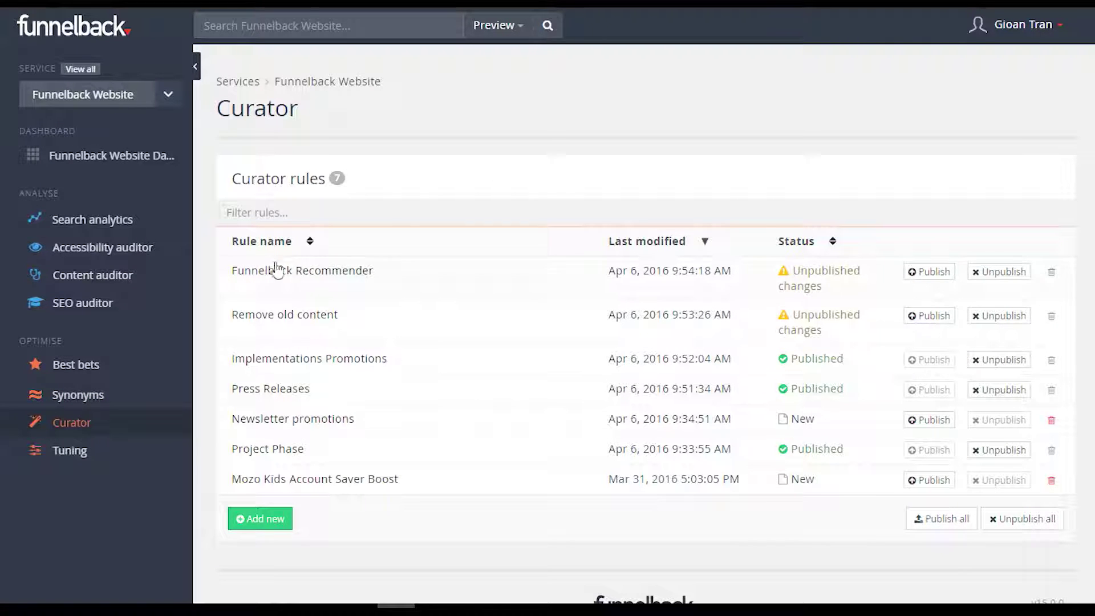
Start a new curator rule named 'Homepage' triggered by searches for 'Funnelback'
left_click(261, 527)
left_click(313, 251)
type("H")
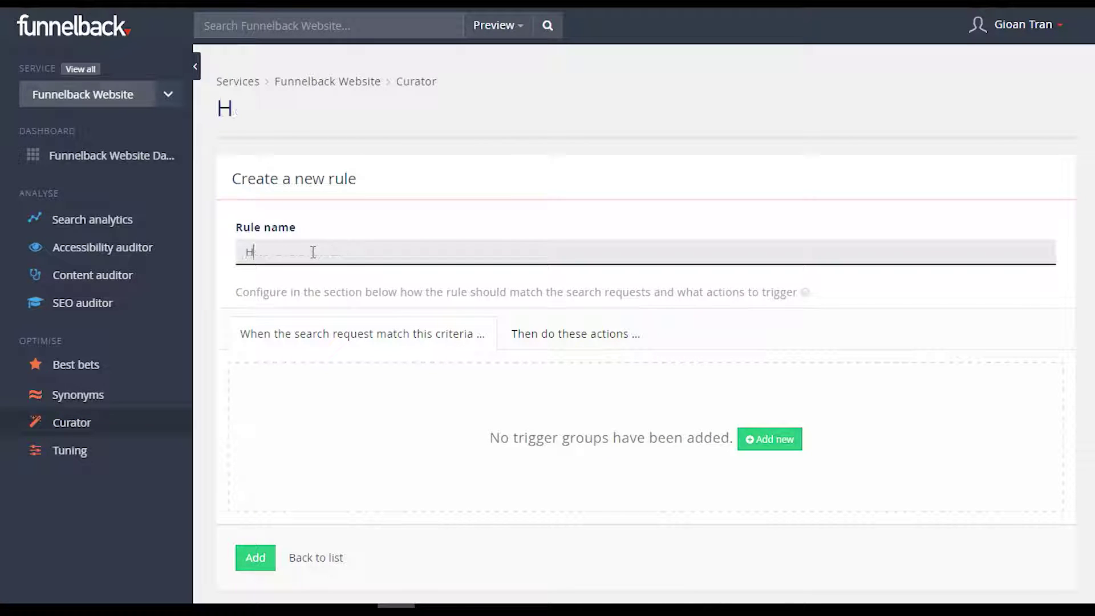
type("omepage")
left_click(349, 215)
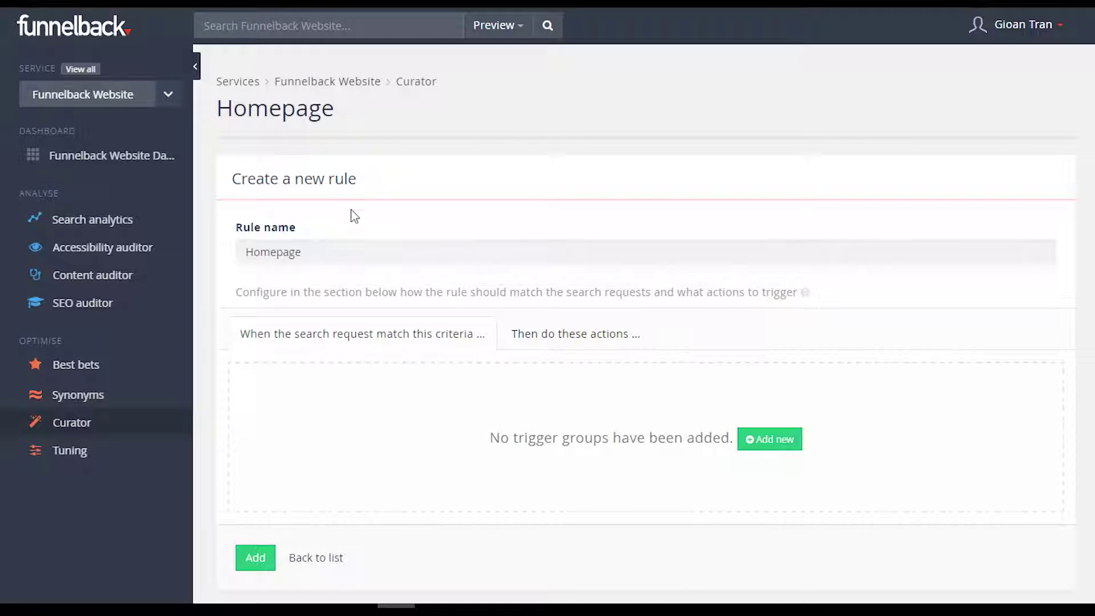
left_click(785, 447)
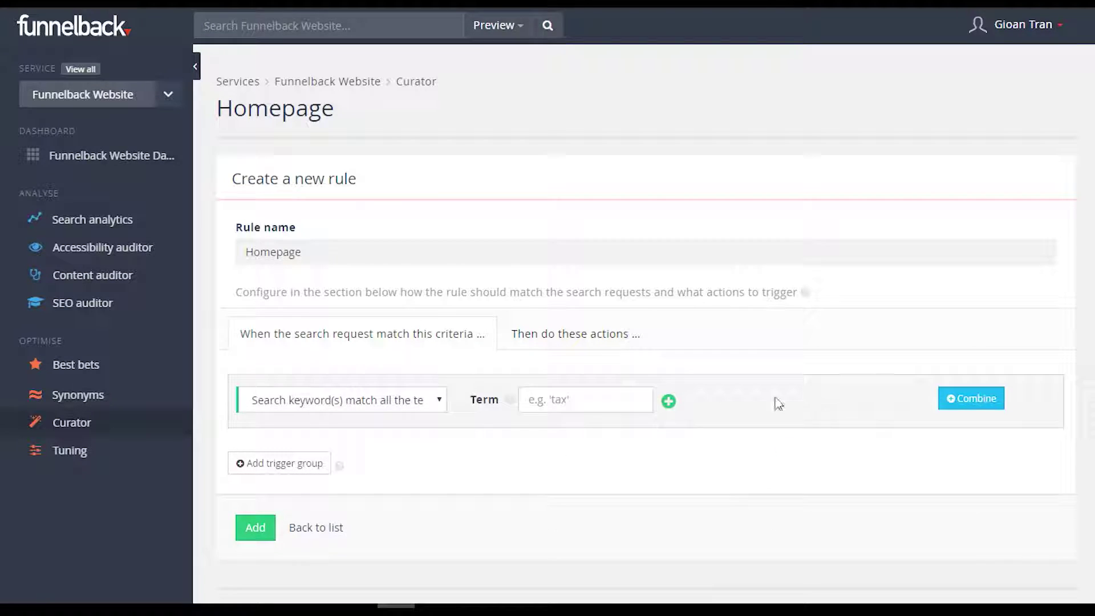
scroll(666, 315, "down", 1)
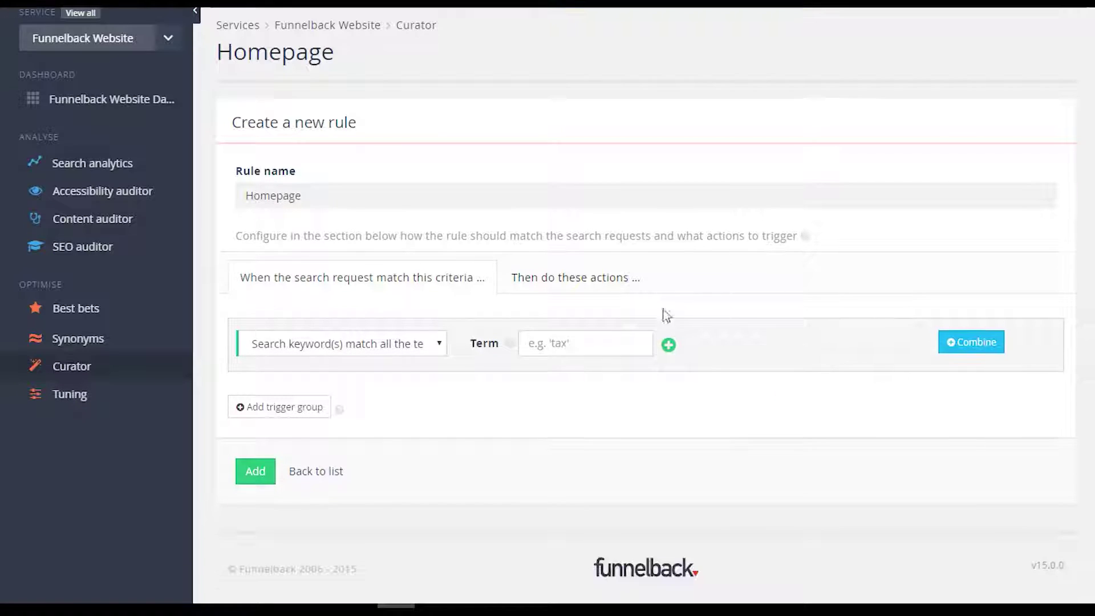
left_click(589, 341)
type("Funnelback")
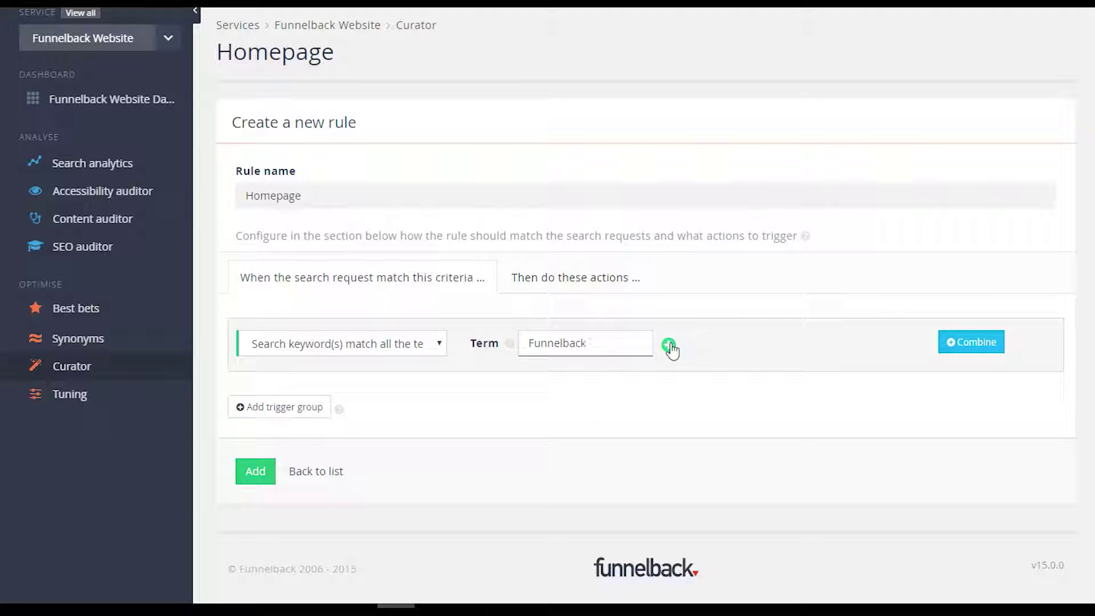
Give the rule a 'Display a simple message' action reading 'Funnelback Homepage' and save it
left_click(543, 282)
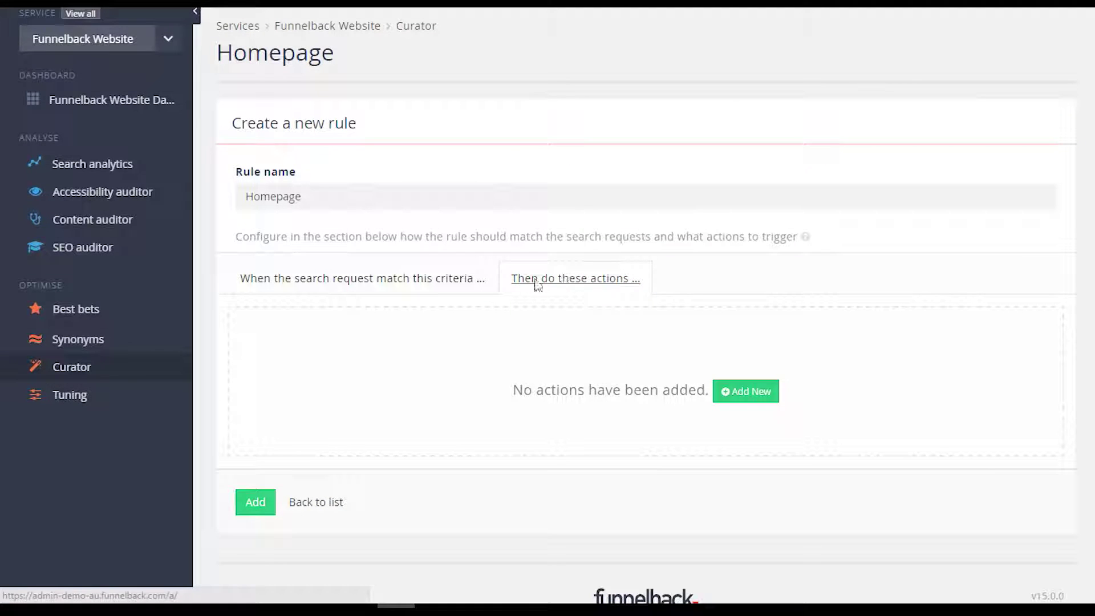
left_click(754, 392)
scroll(662, 320, "down", 4)
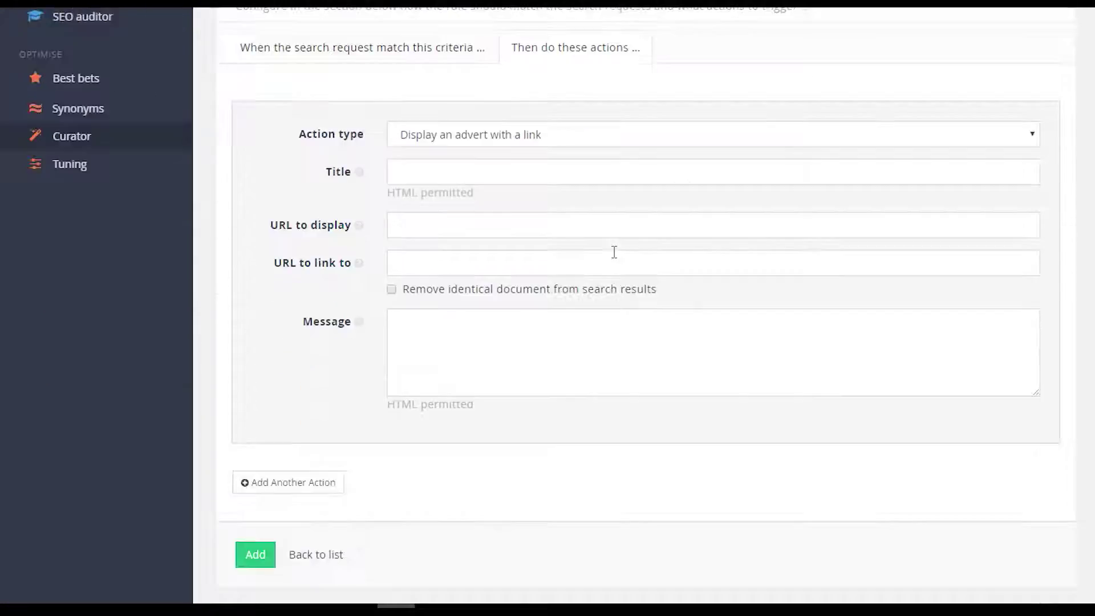
left_click(502, 137)
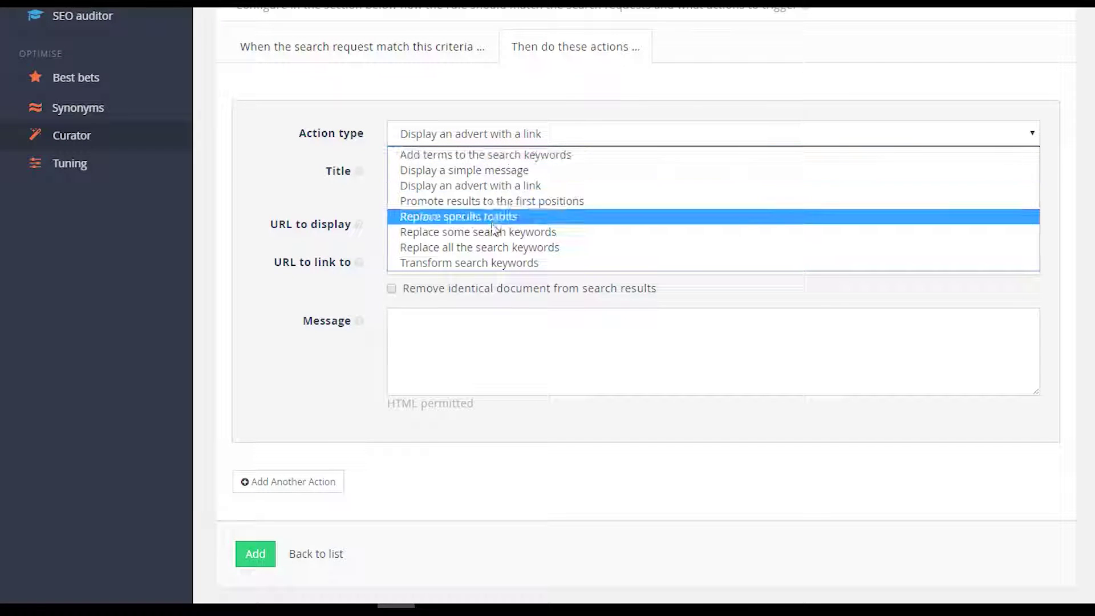
left_click(490, 170)
left_click(482, 361)
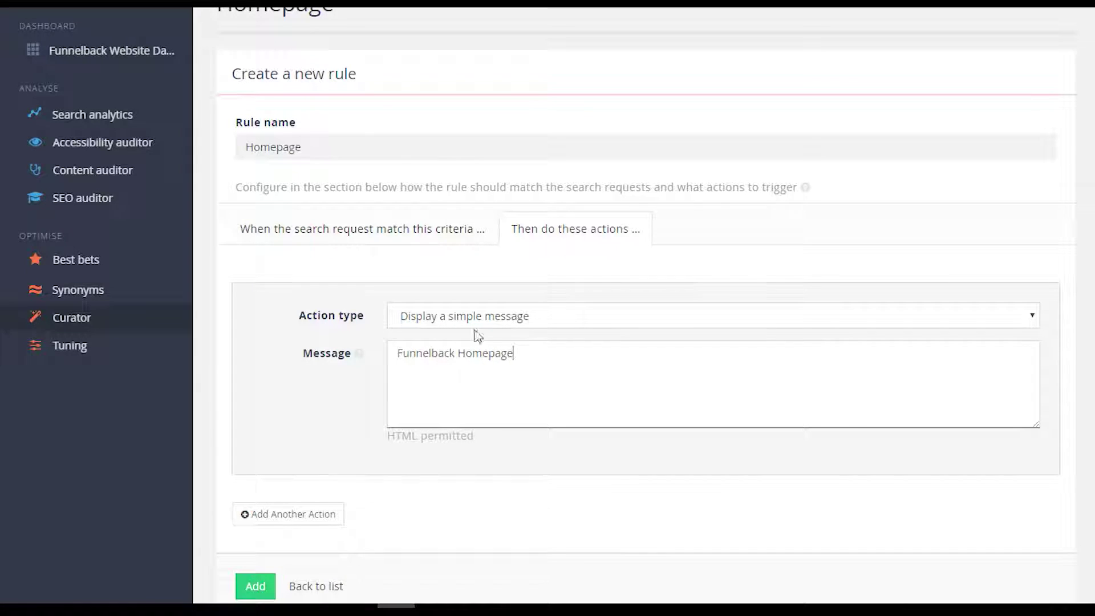
scroll(482, 331, "down", 2)
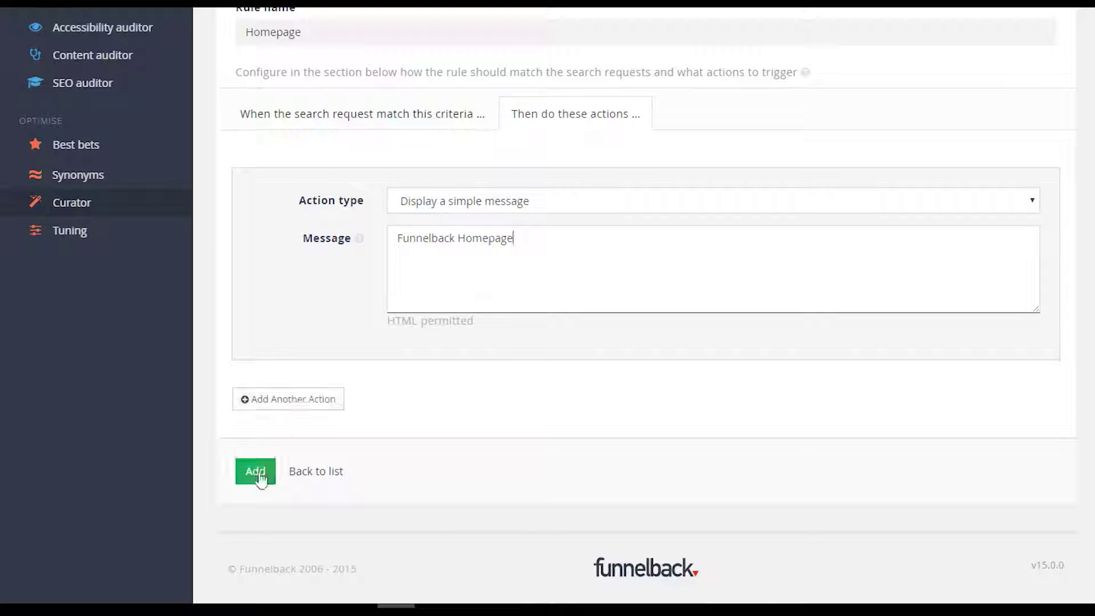
left_click(258, 478)
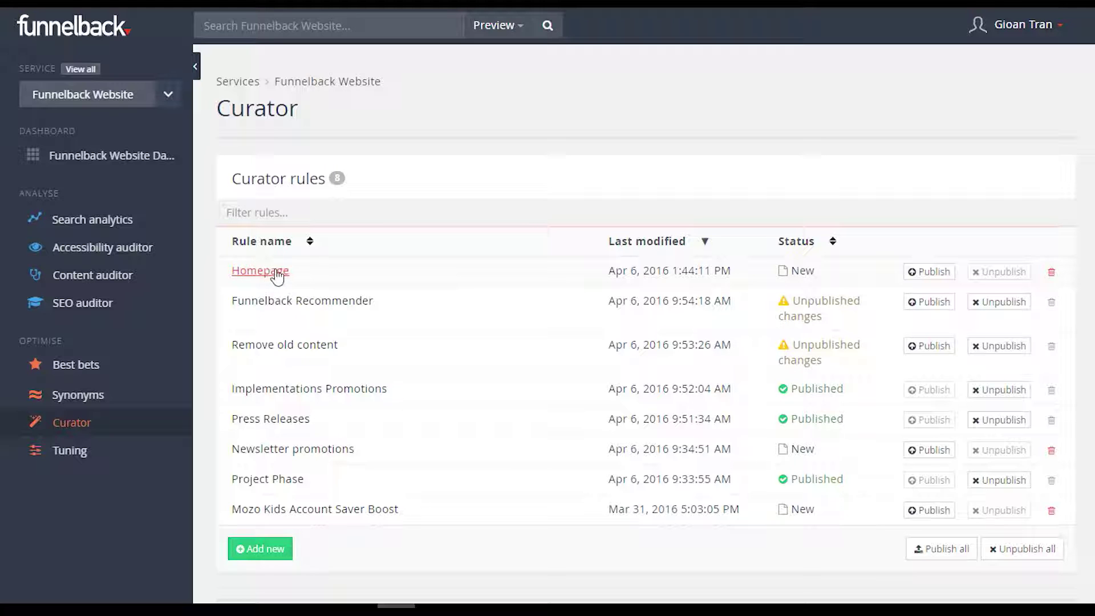
Open the Tuning page with its 85.19% search score, and read then close the Training data help
left_click(73, 452)
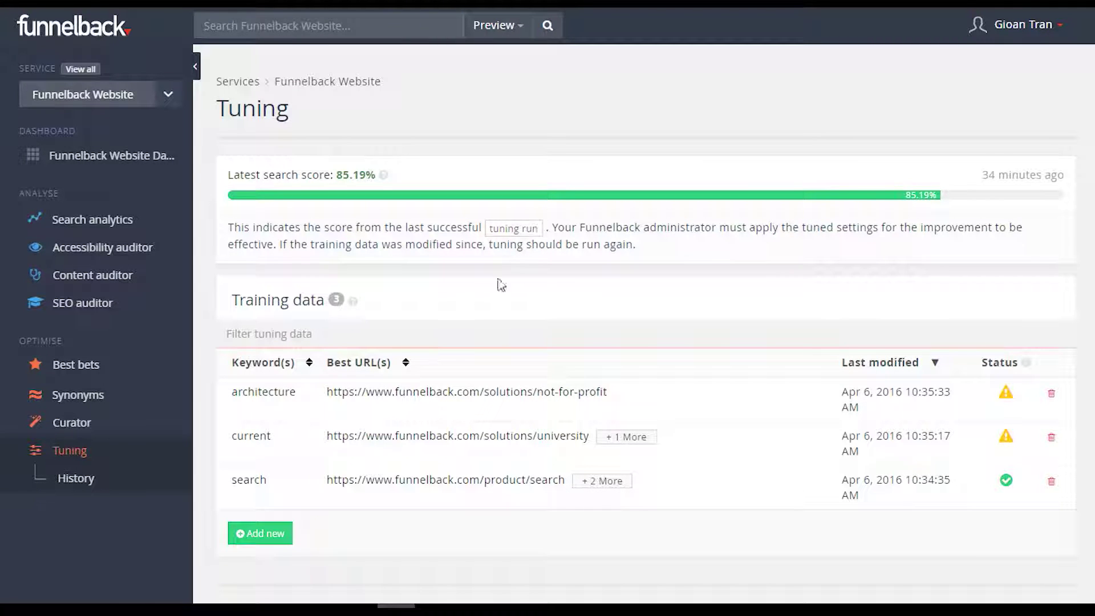
left_click(353, 302)
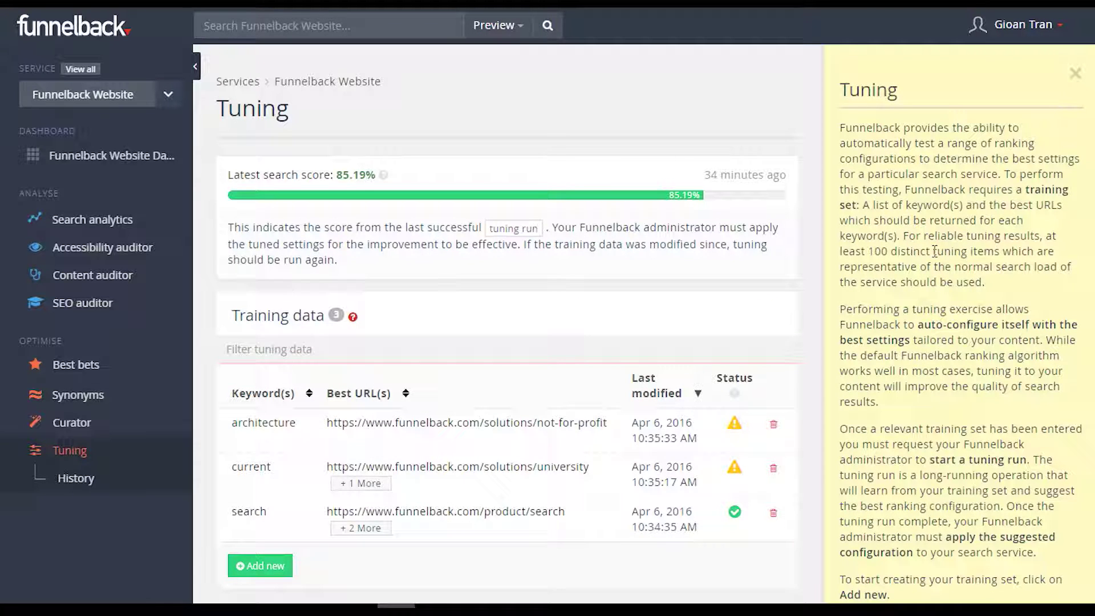
left_click(1075, 76)
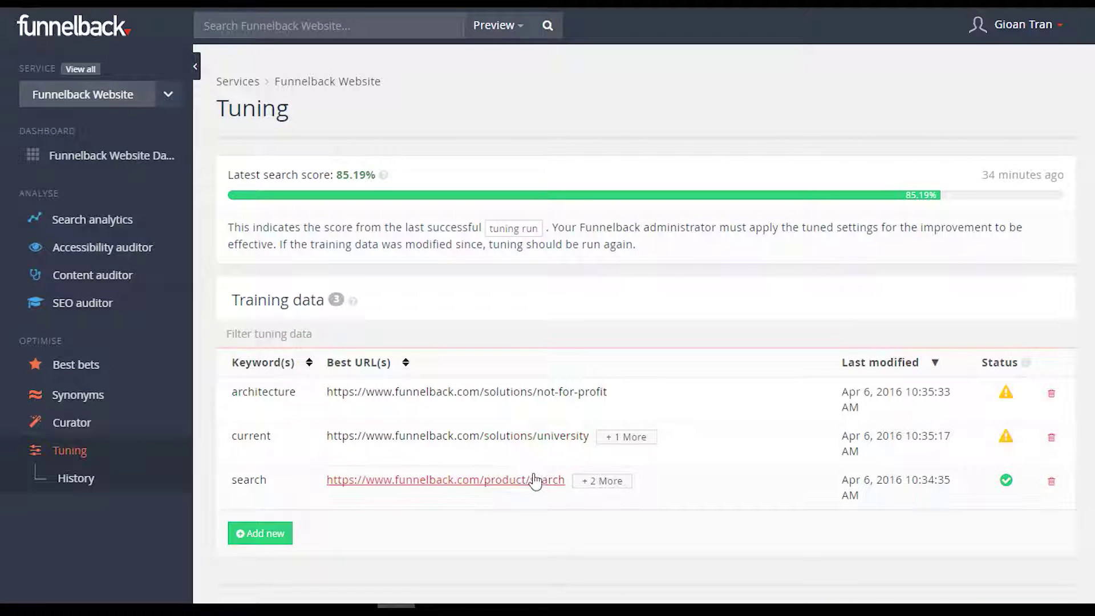
Start a new training data entry using the suggested keyword 'funnelback'
left_click(278, 542)
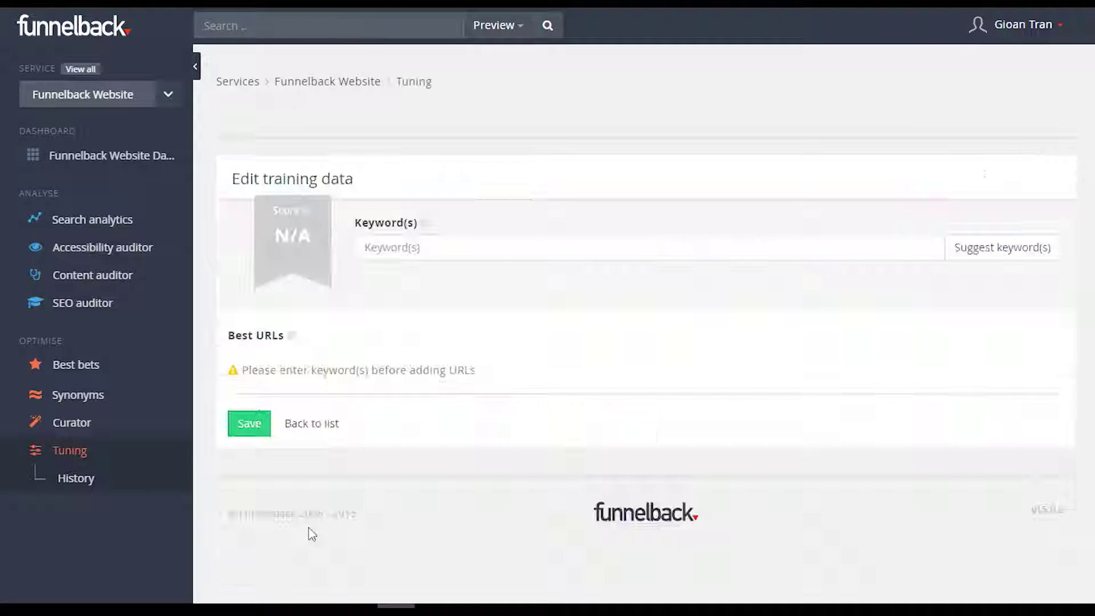
left_click(993, 251)
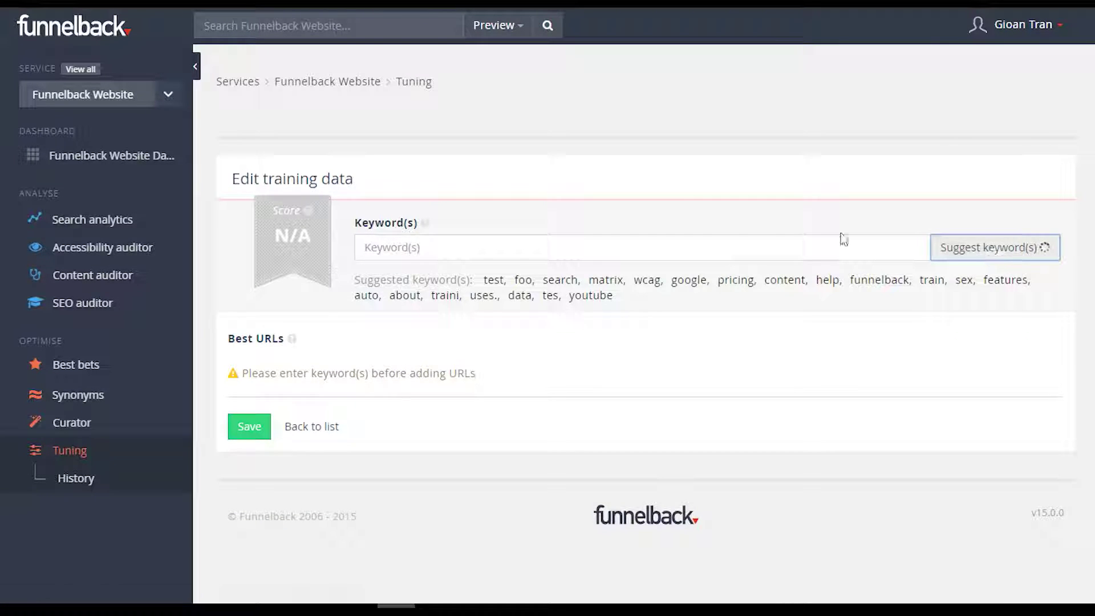
left_click(877, 281)
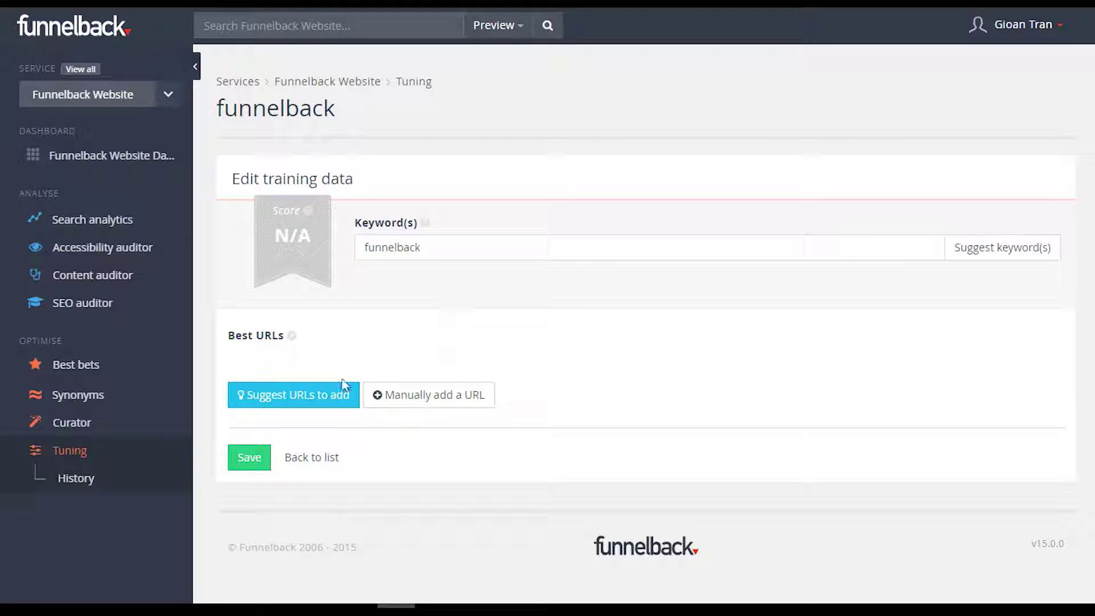
Add the new-dashboard, Macmillan case study and UBTech 2016 pages as best URLs from the suggestions
left_click(317, 397)
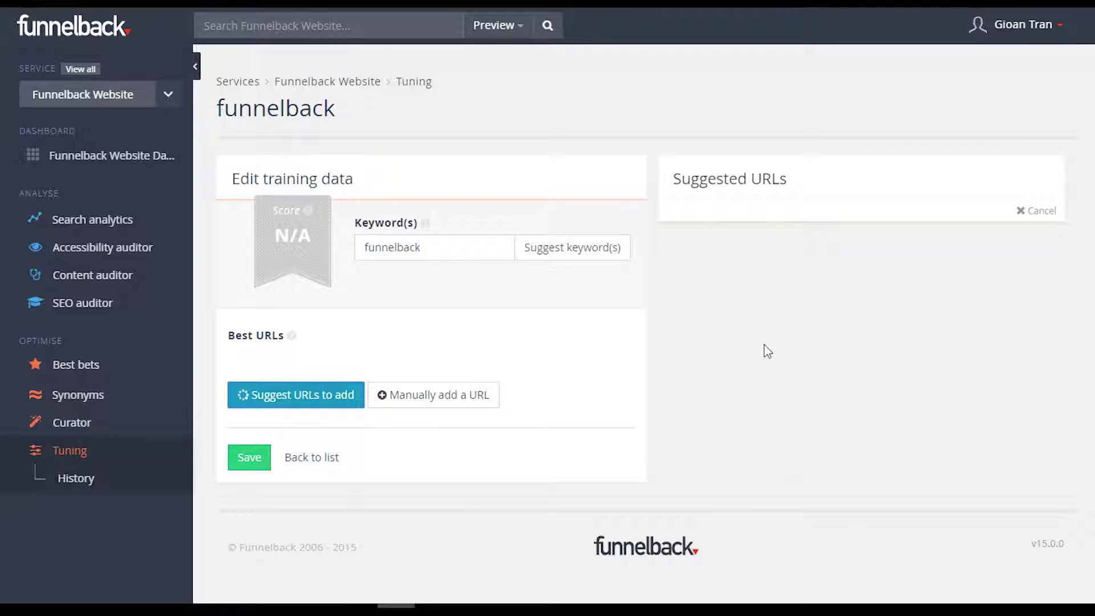
scroll(953, 267, "down", 3)
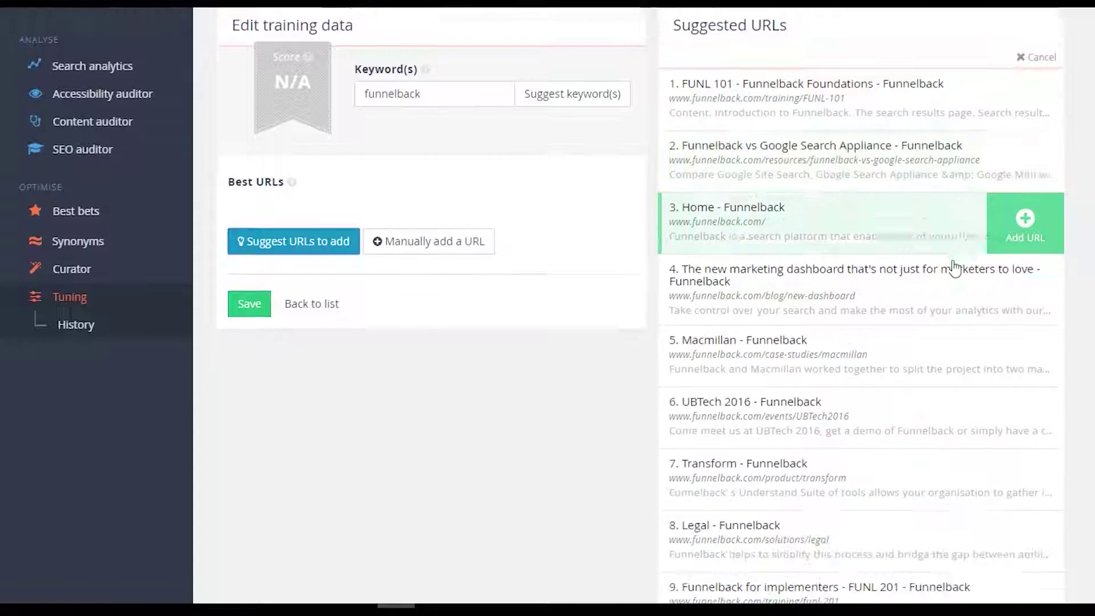
scroll(954, 266, "down", 2)
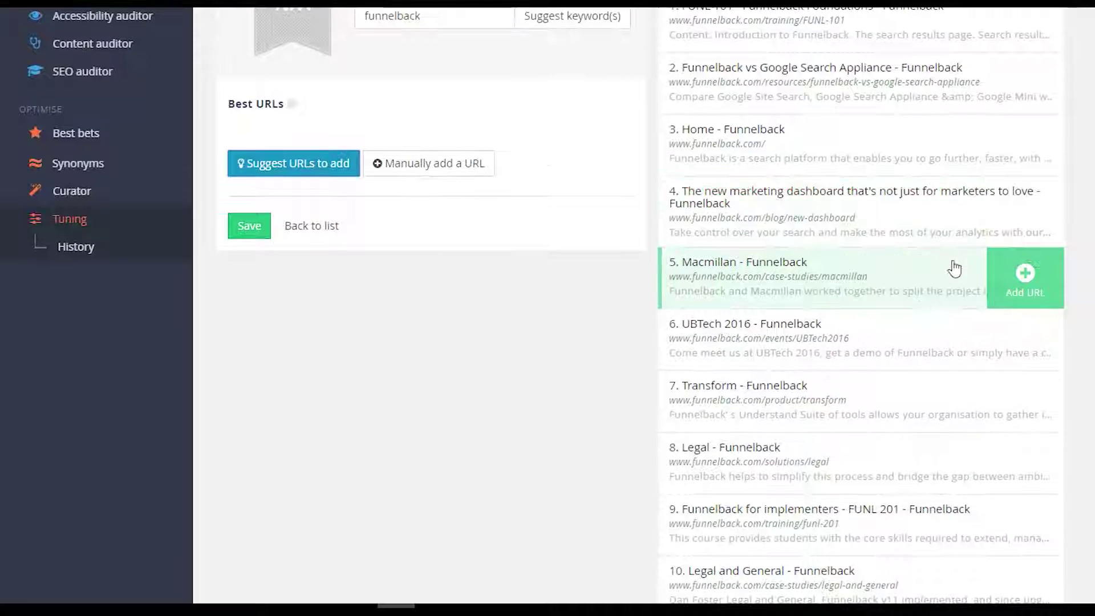
left_click(1033, 215)
left_click(1025, 273)
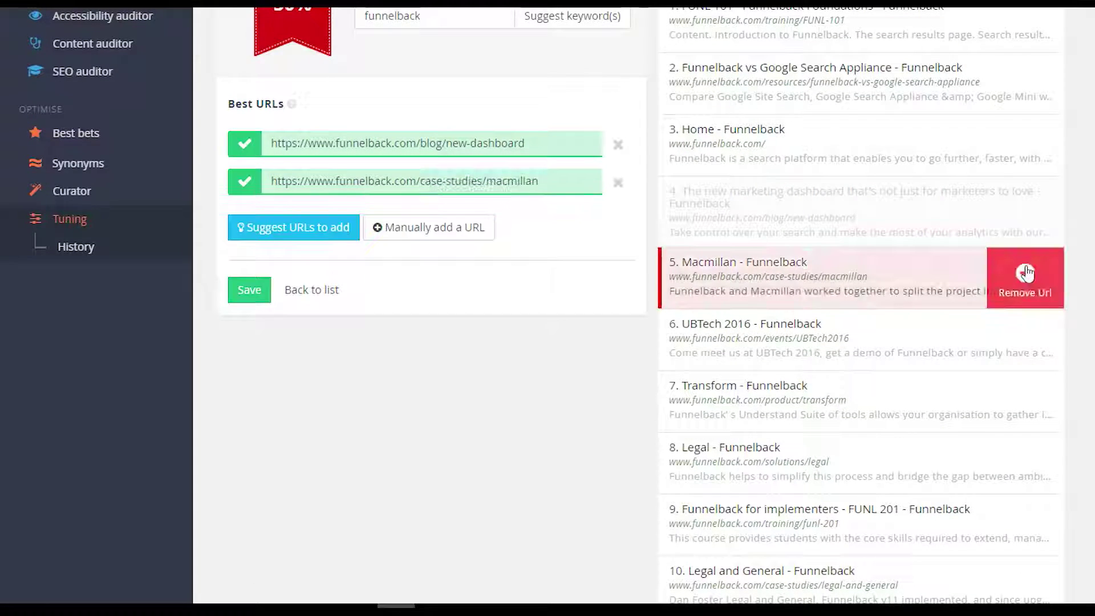
left_click(1025, 337)
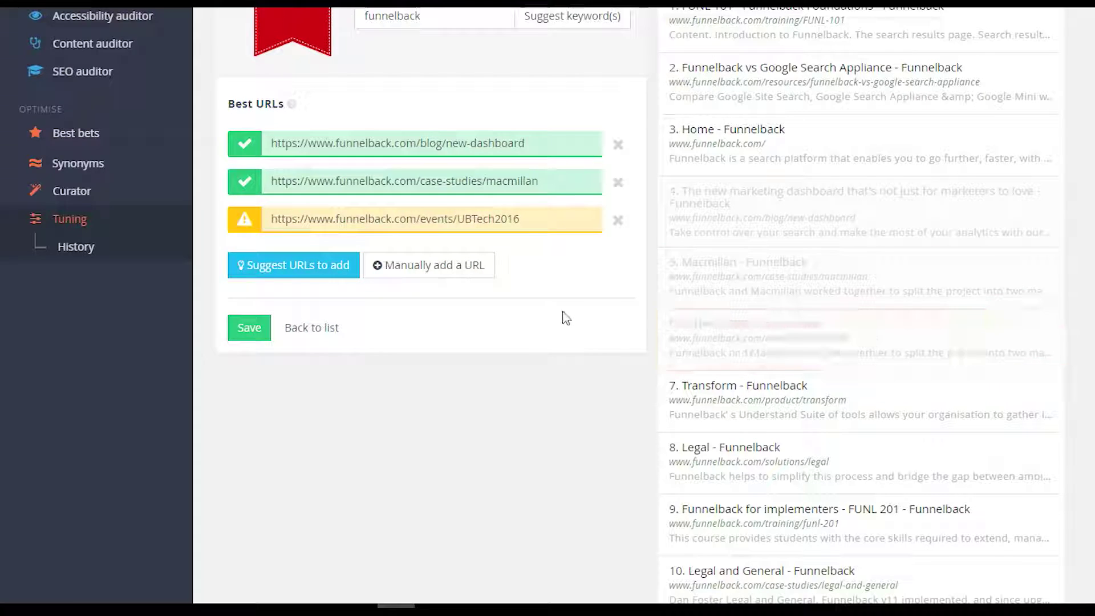
Save the funnelback training data, look over the tuning history, then open the Accessibility Auditor
left_click(249, 329)
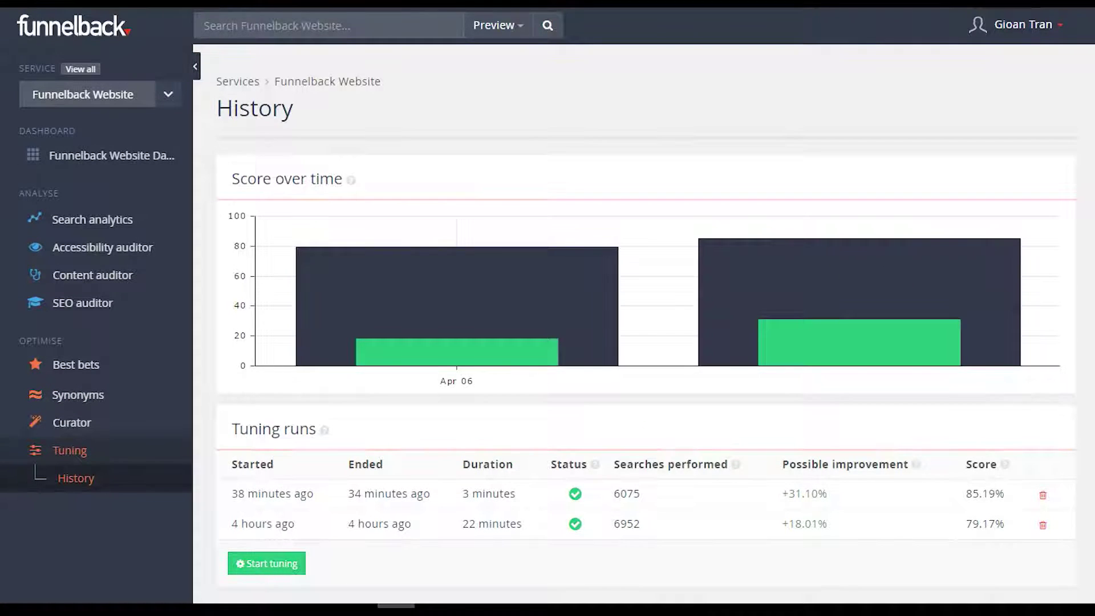
scroll(975, 356, "down", 3)
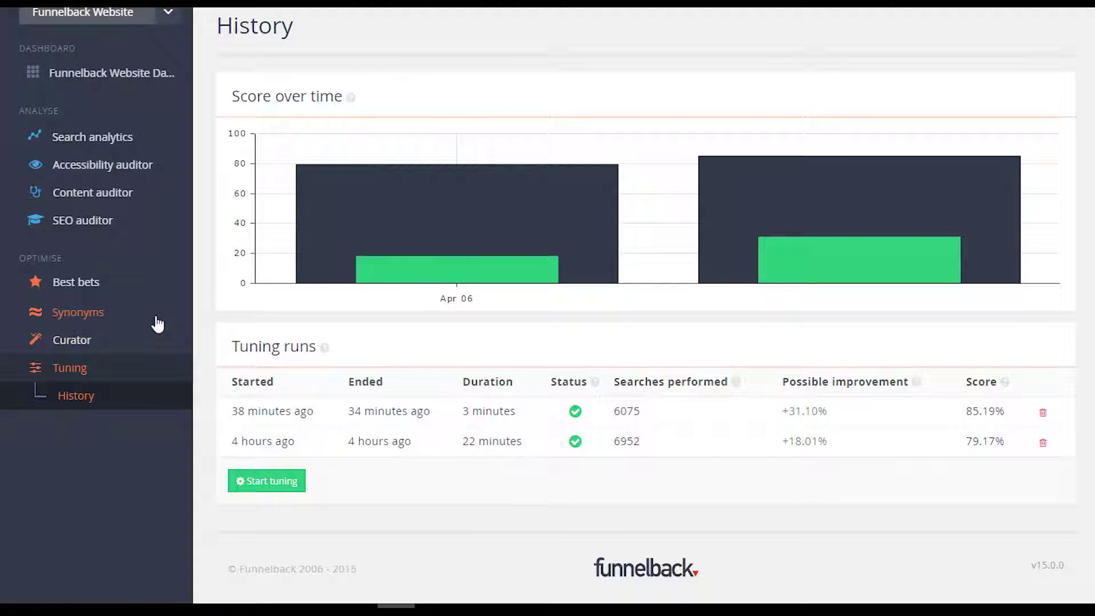
scroll(156, 321, "up", 3)
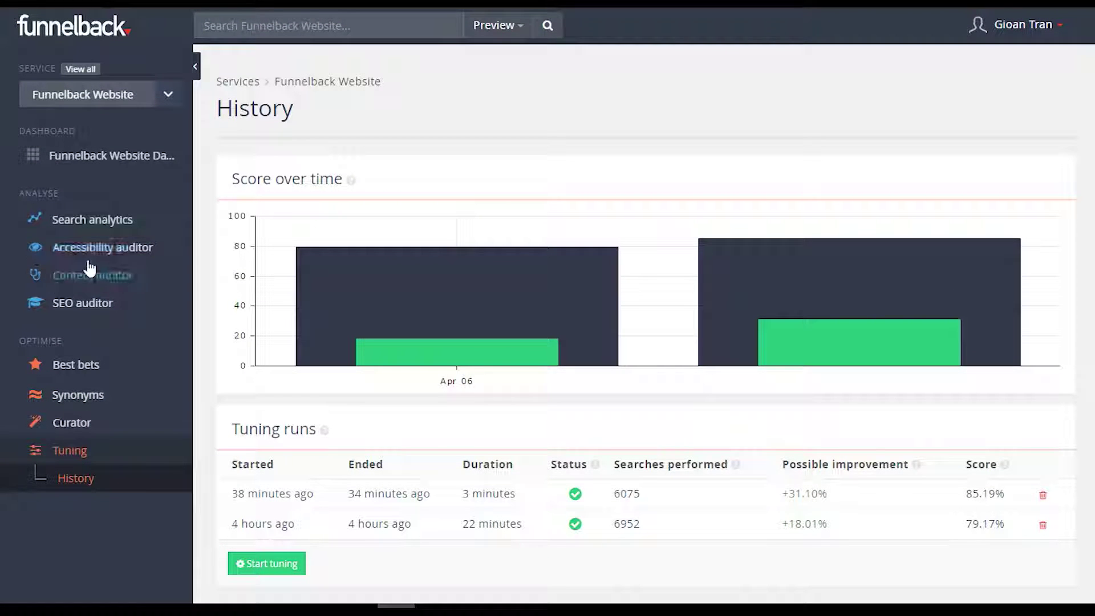
left_click(102, 254)
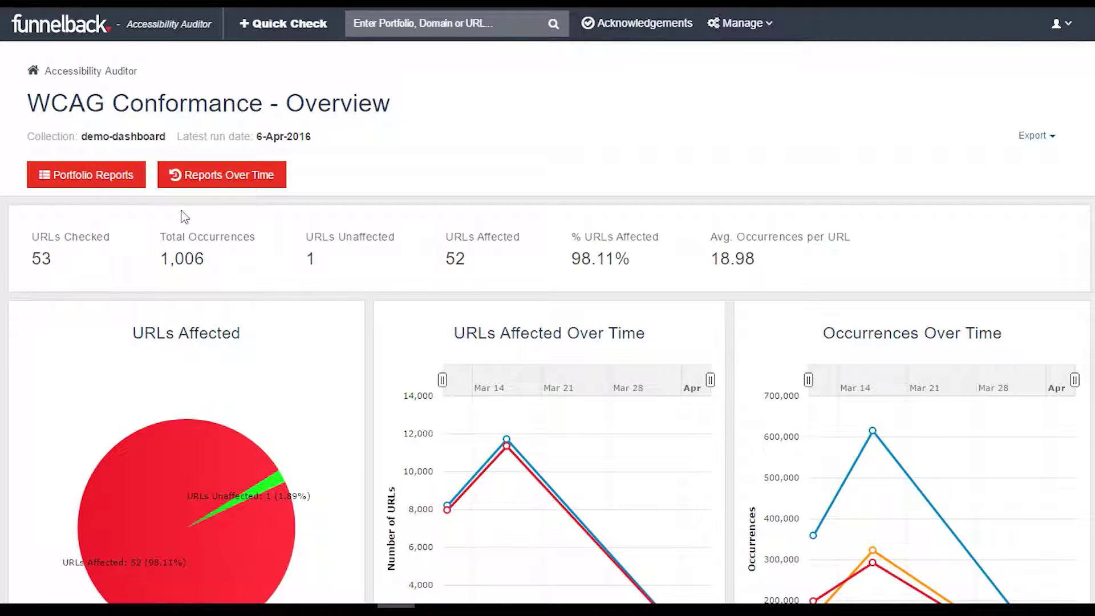
Pull out the URLs Affected and URLs Unaffected slices of the WCAG conformance pie chart
scroll(183, 215, "down", 3)
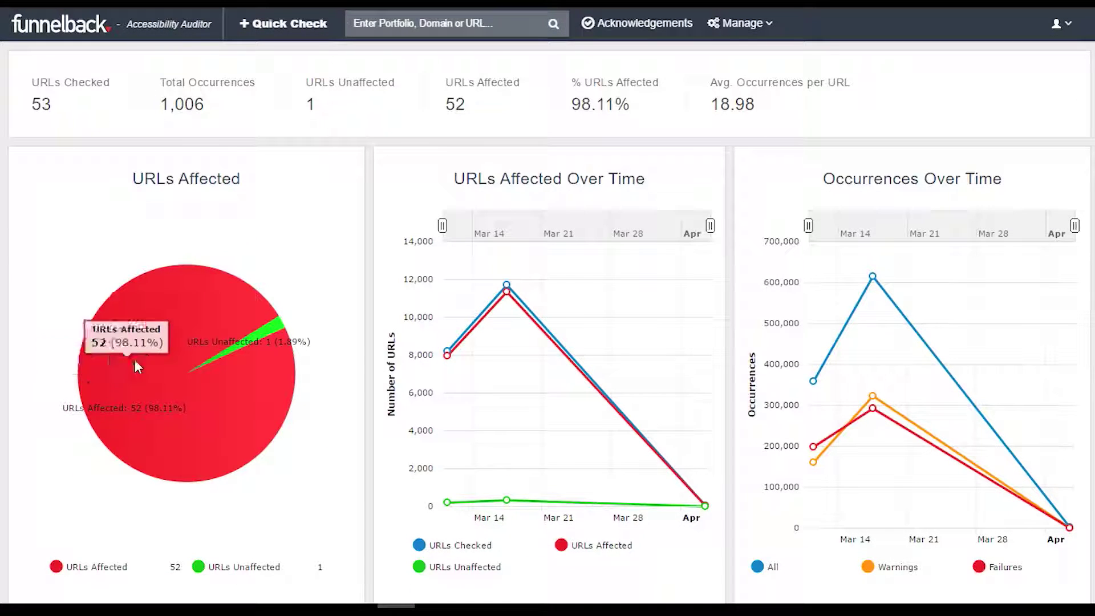
left_click(188, 319)
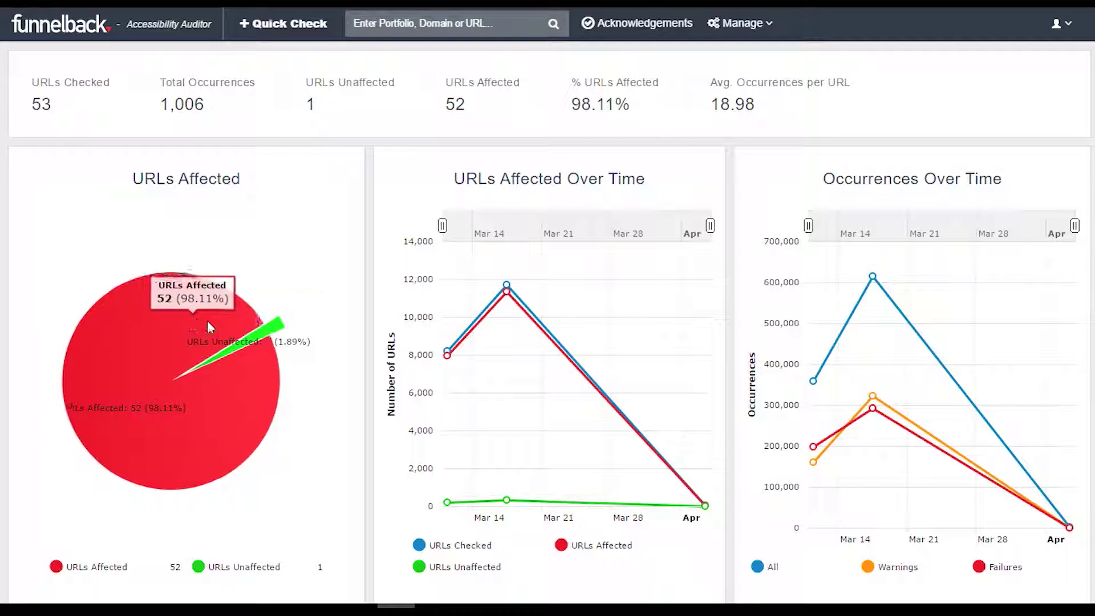
left_click(270, 338)
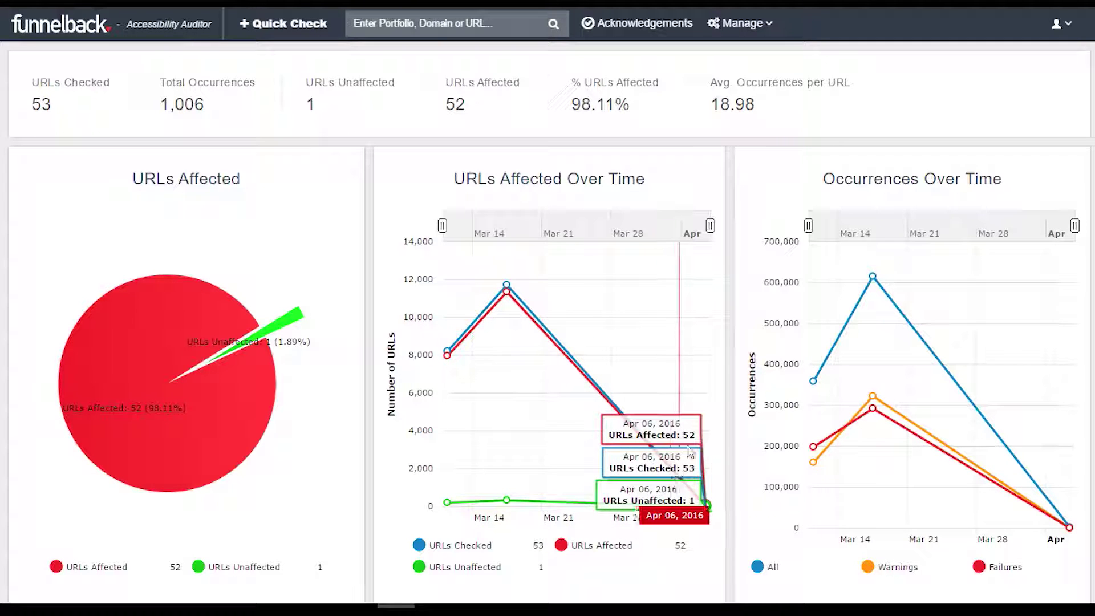
Narrow the URLs Affected Over Time chart's date range toward April, then restore it
left_click(462, 236)
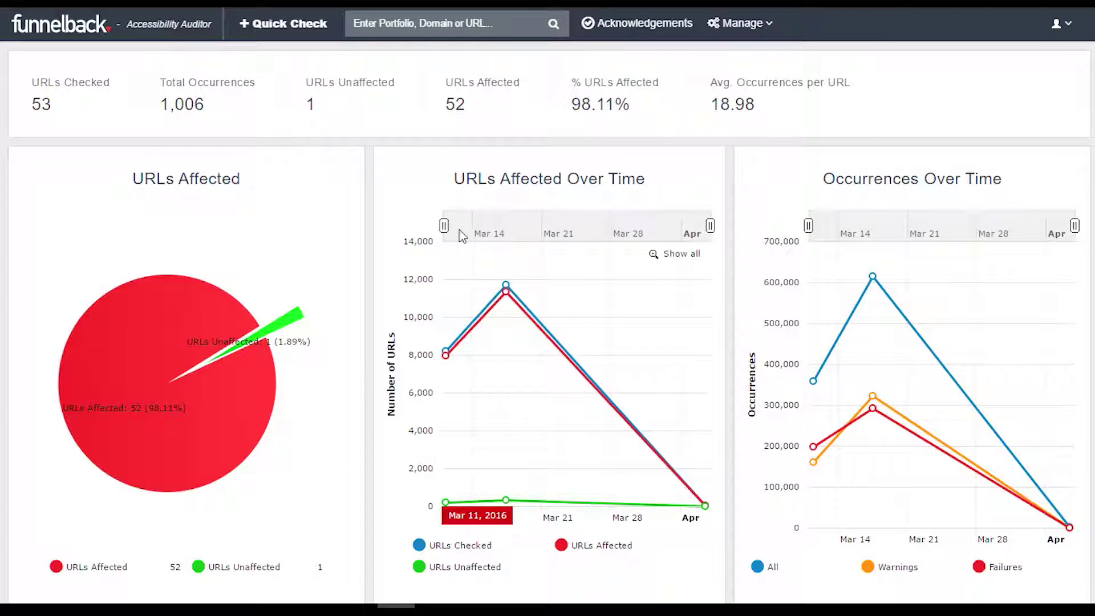
mouse_move(462, 235)
left_mouse_down()
mouse_move(638, 231)
mouse_move(442, 240)
left_mouse_up()
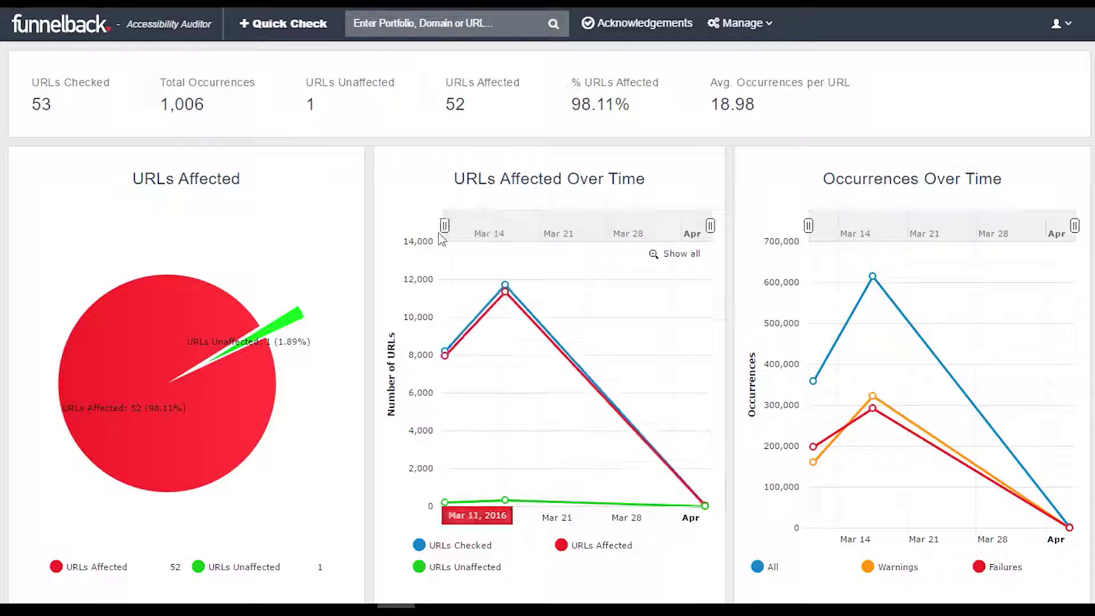
scroll(619, 262, "up", 1)
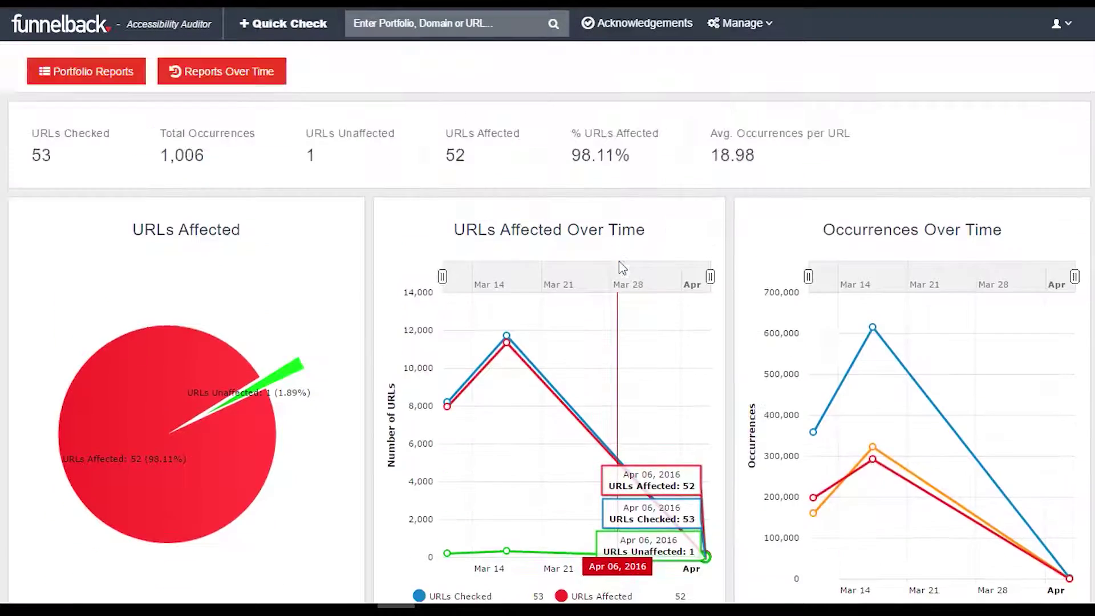
scroll(622, 267, "up", 2)
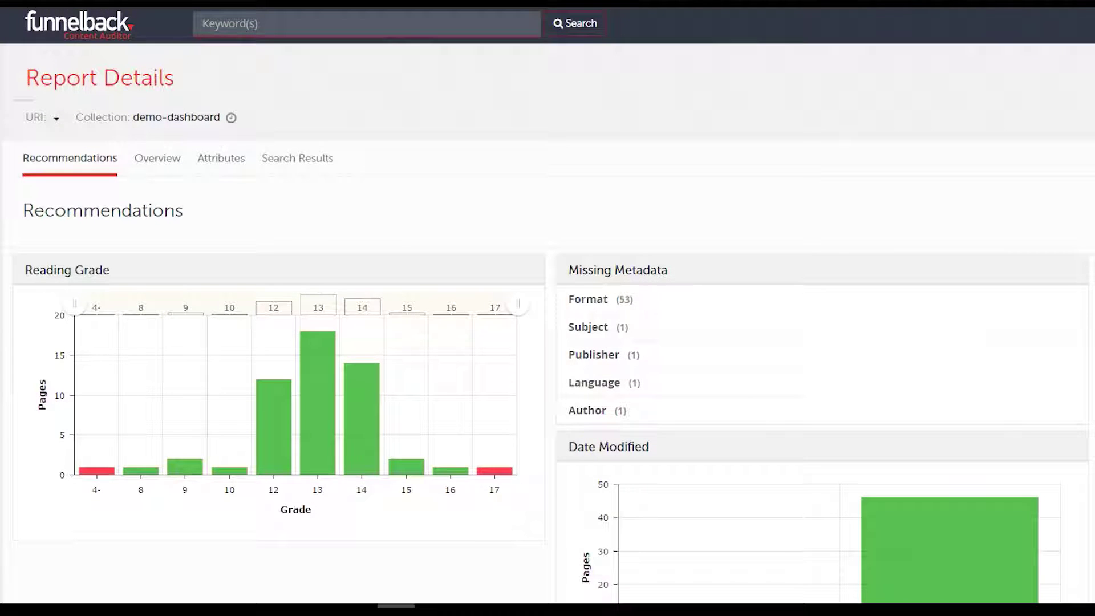
Review the content auditor recommendations, then view the Overview summary and the Attributes breakdown
scroll(547, 319, "down", 8)
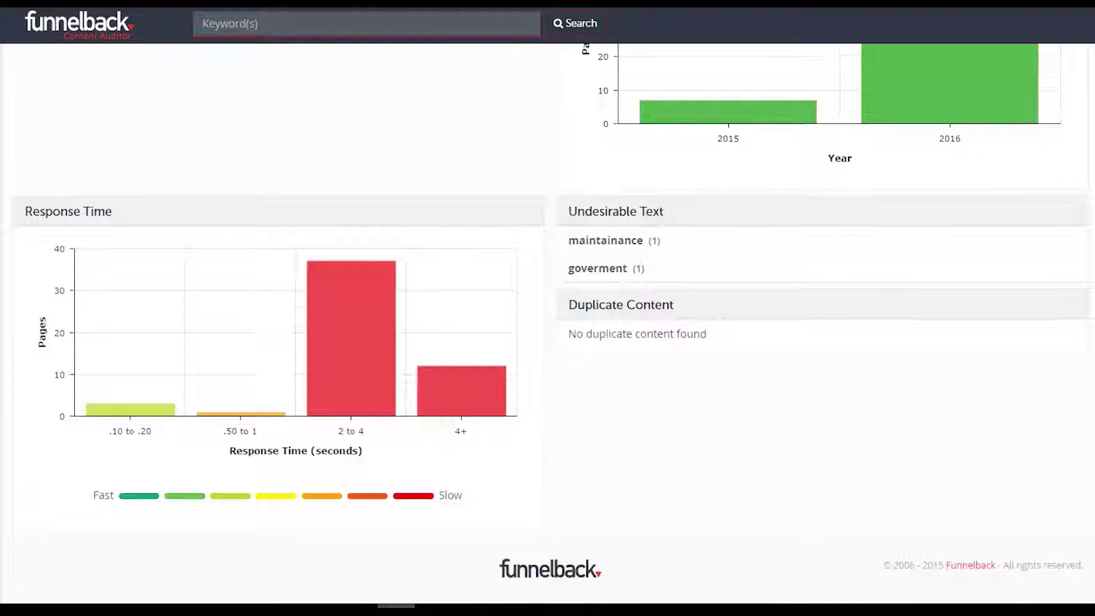
scroll(550, 157, "up", 10)
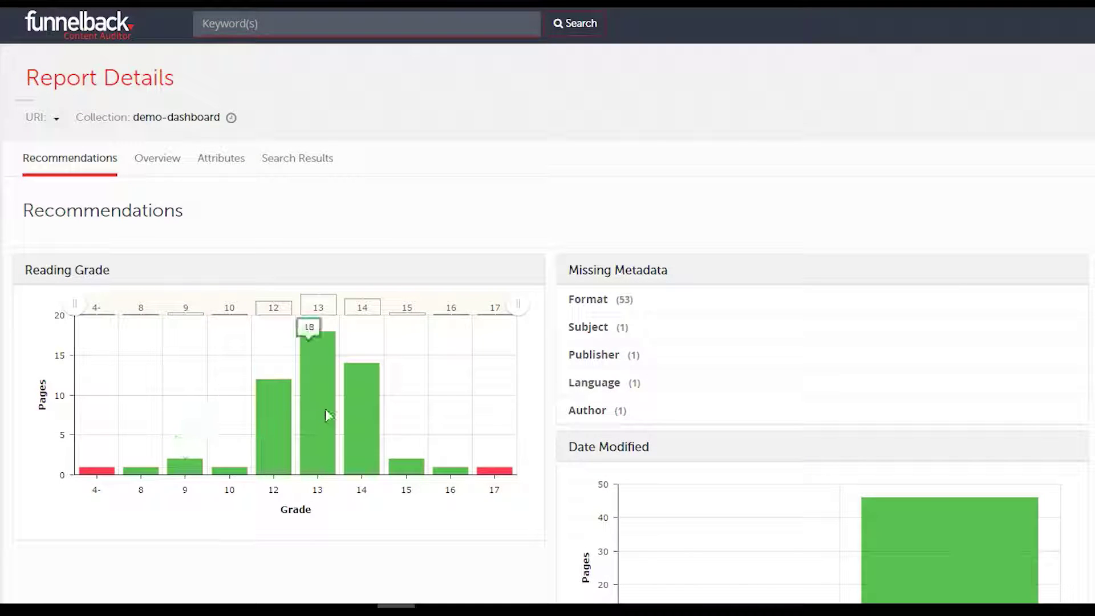
left_click(158, 161)
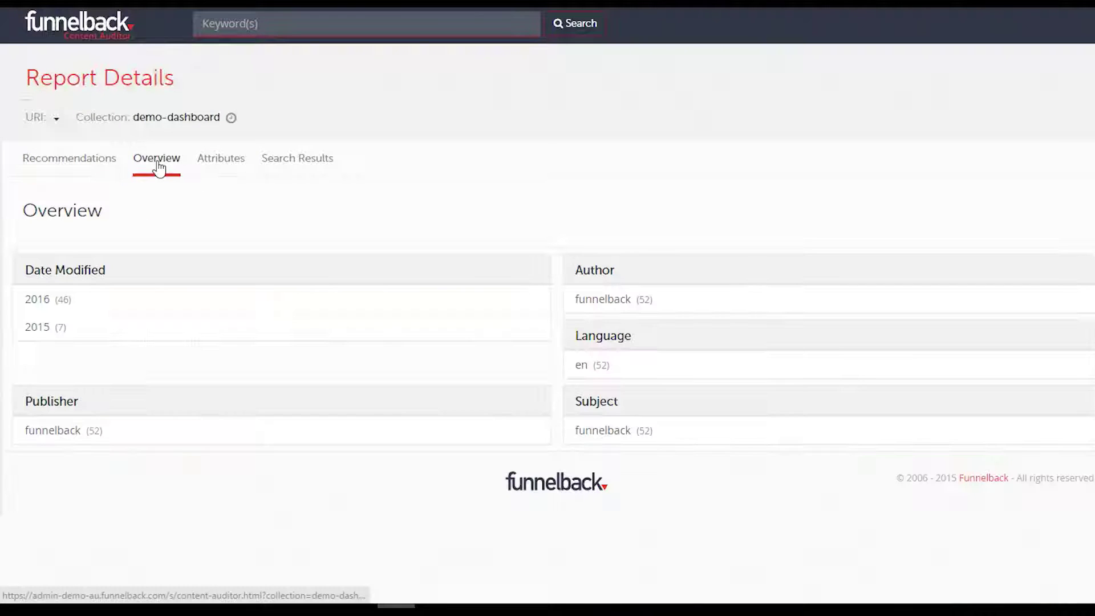
left_click(221, 161)
scroll(335, 239, "down", 3)
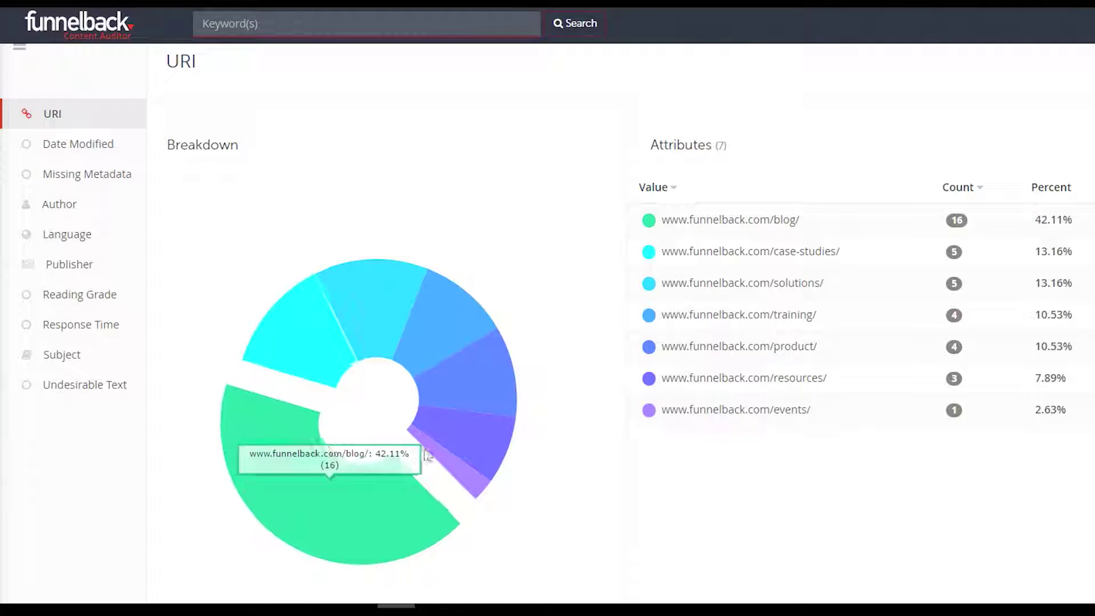
mouse_move(441, 450)
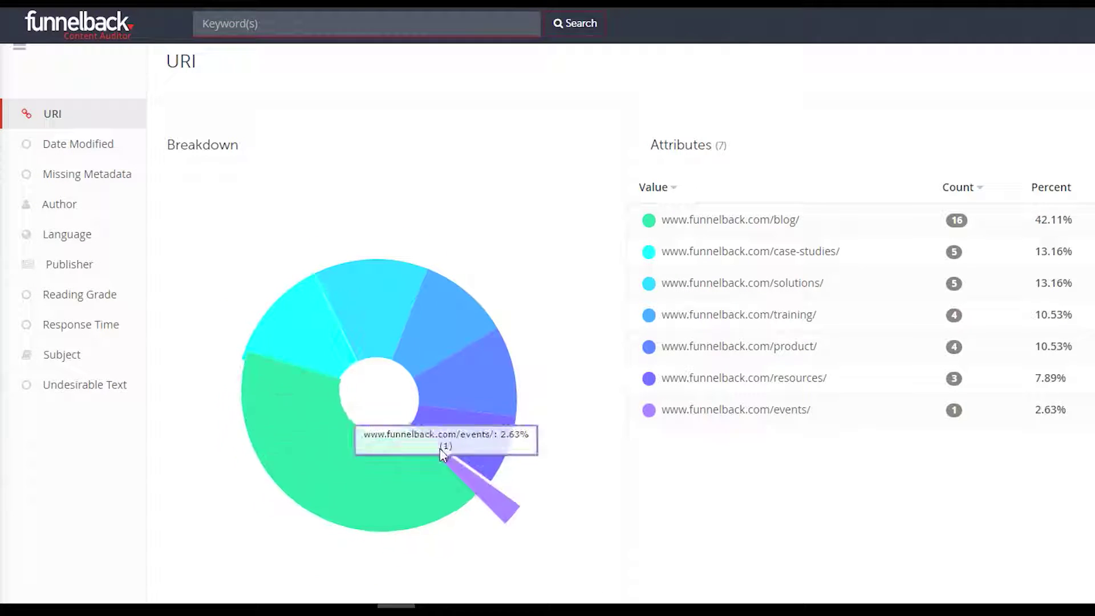
left_click(843, 227)
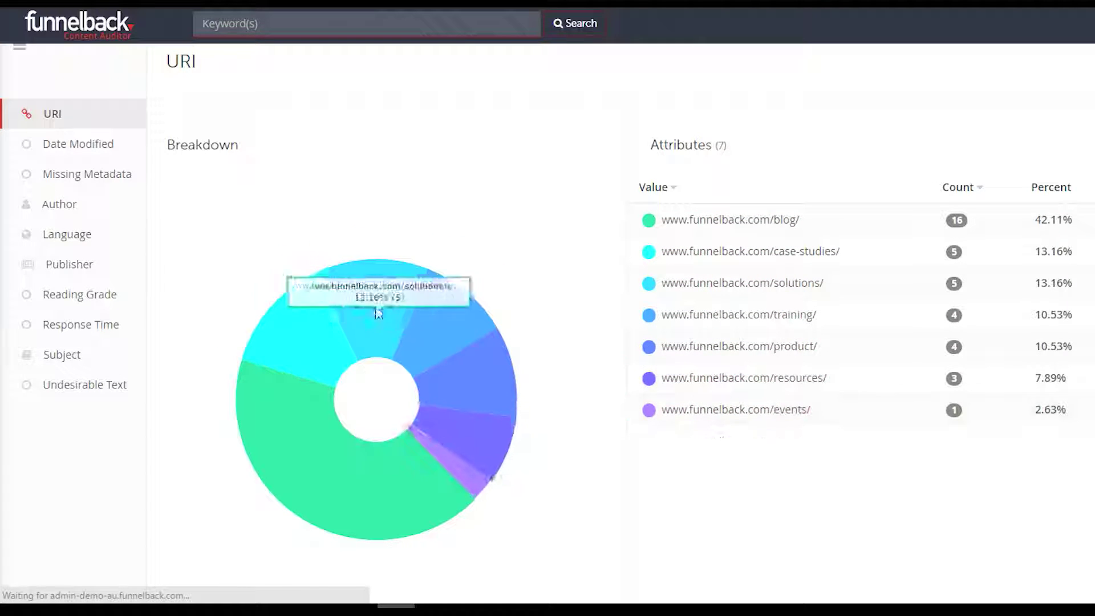
left_click(76, 302)
Show the Response Time breakdown, then the Undesirable Text breakdown with 'maintainance' and 'goverment'
scroll(542, 239, "down", 3)
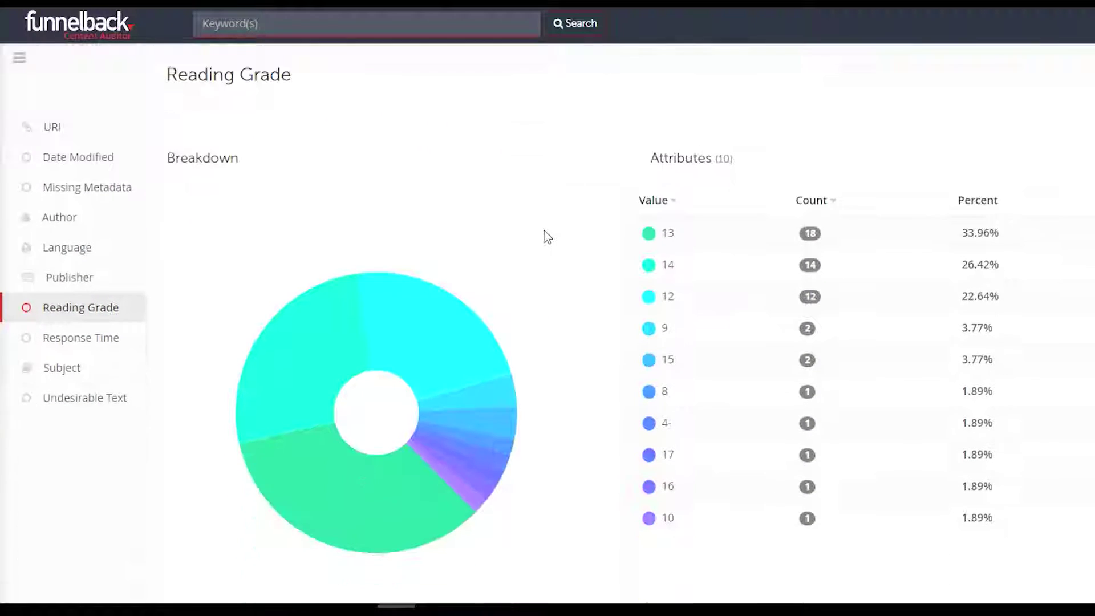
left_click(23, 325)
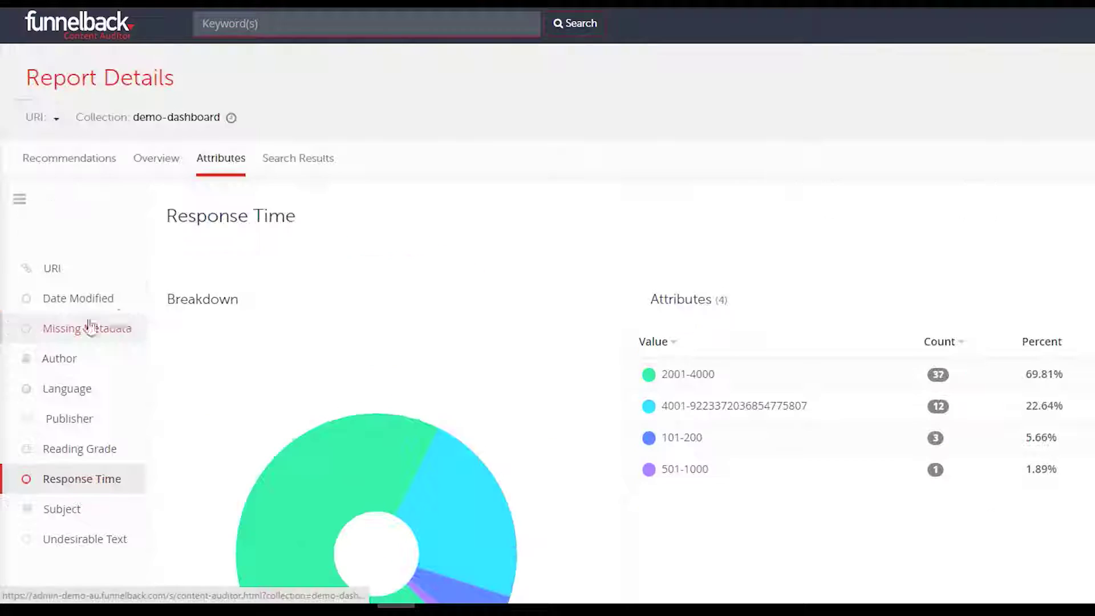
scroll(475, 263, "down", 1)
scroll(445, 271, "down", 2)
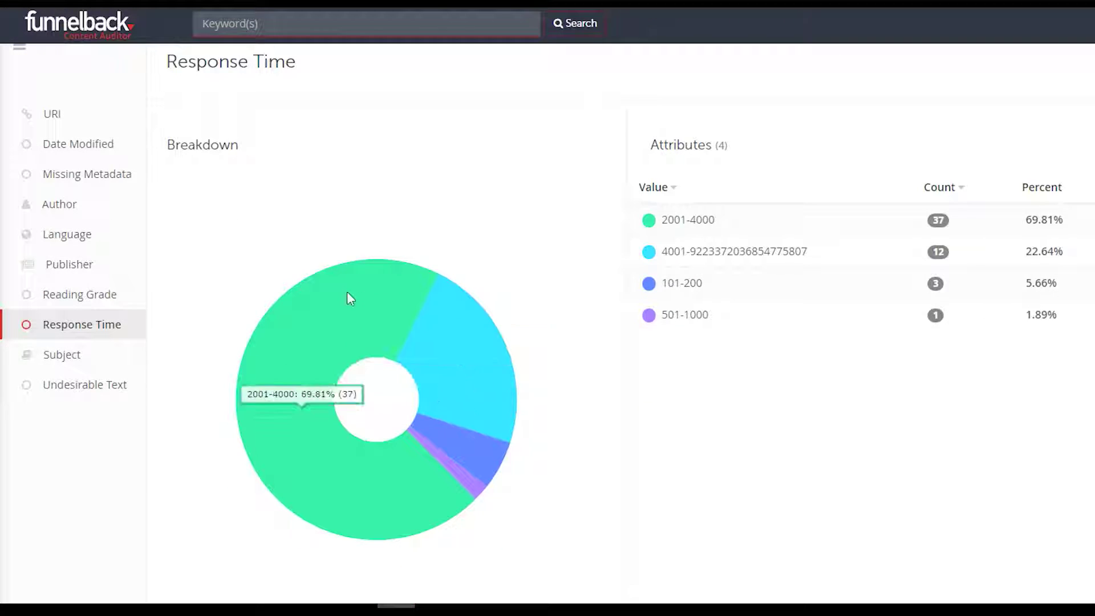
scroll(311, 228, "up", 3)
left_click(92, 539)
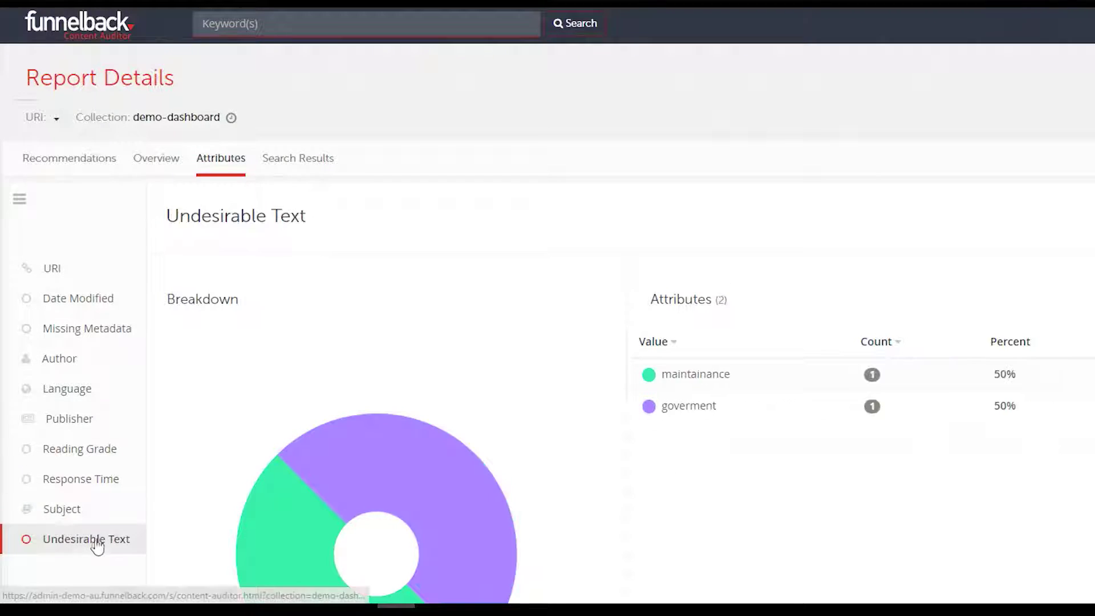
scroll(340, 347, "down", 2)
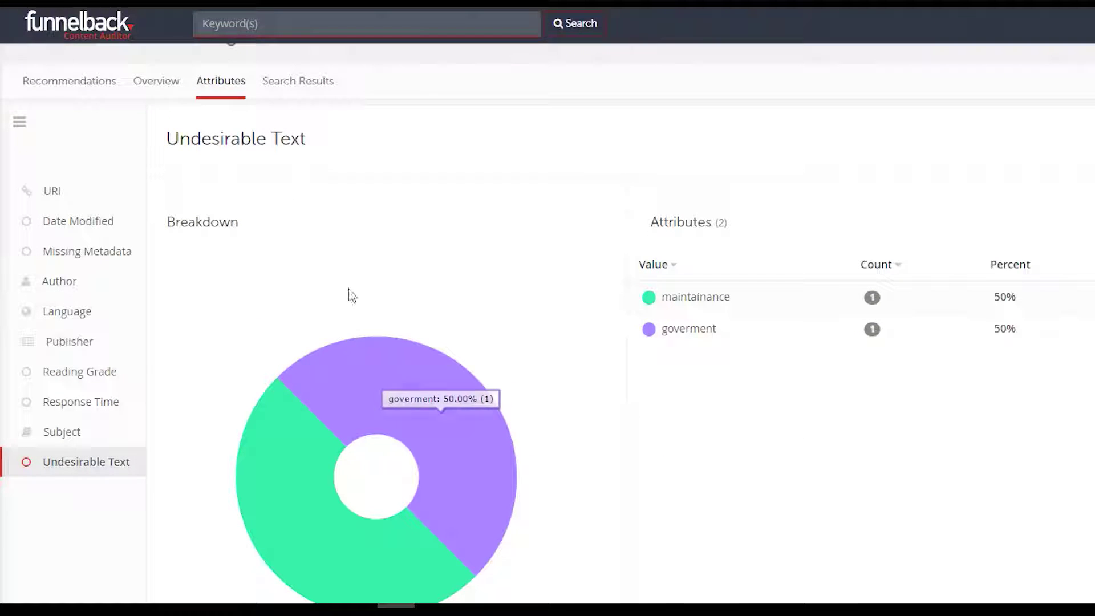
Browse the Search Results list of 53 audited pages down to the pagination and back
left_click(301, 87)
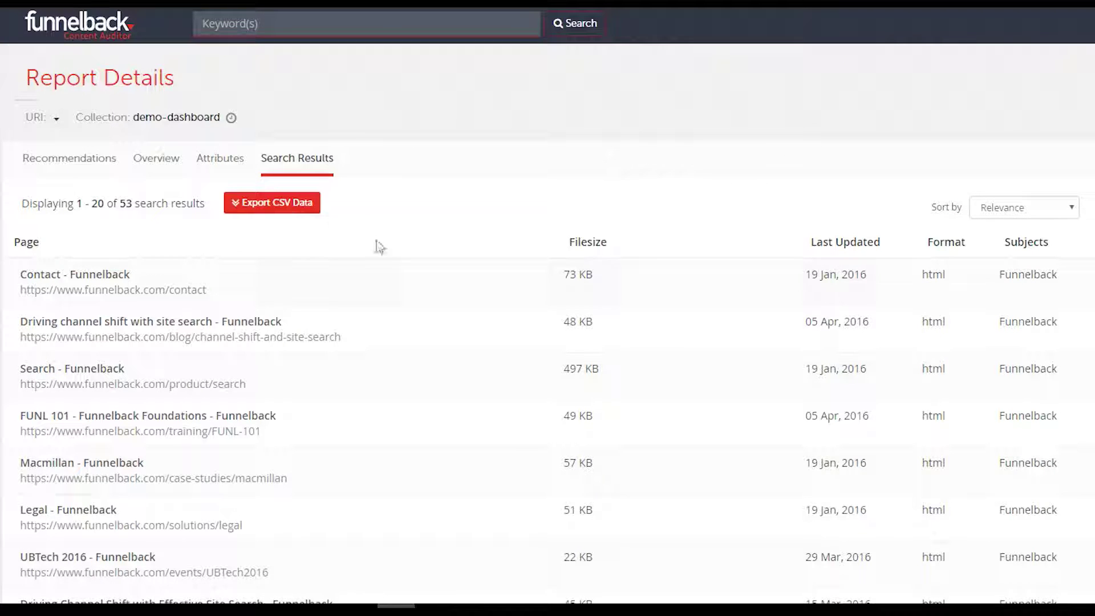
scroll(435, 460, "down", 7)
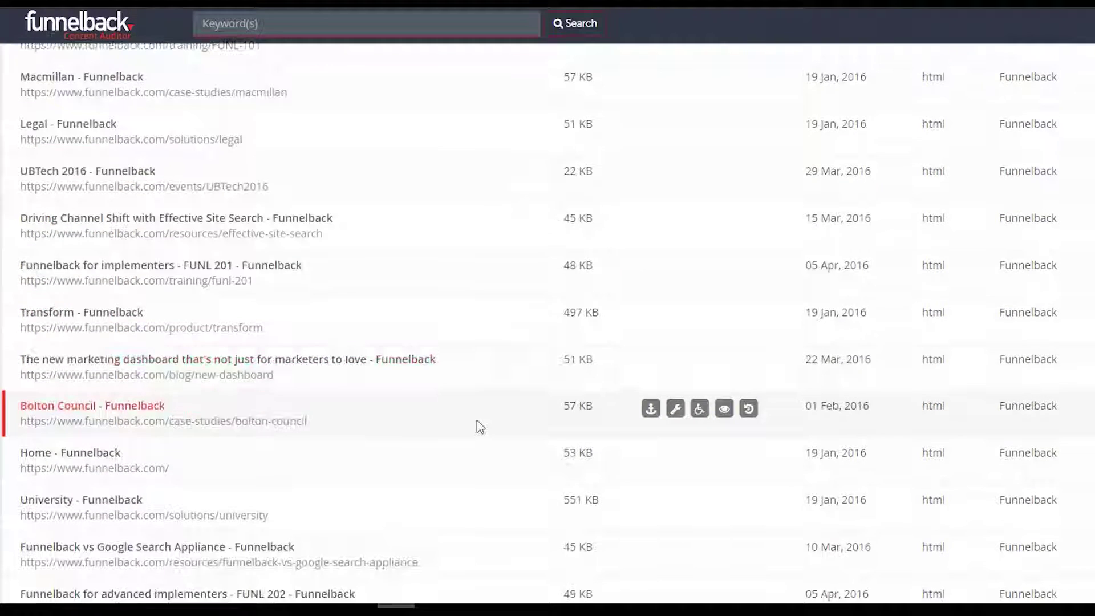
scroll(482, 427, "down", 5)
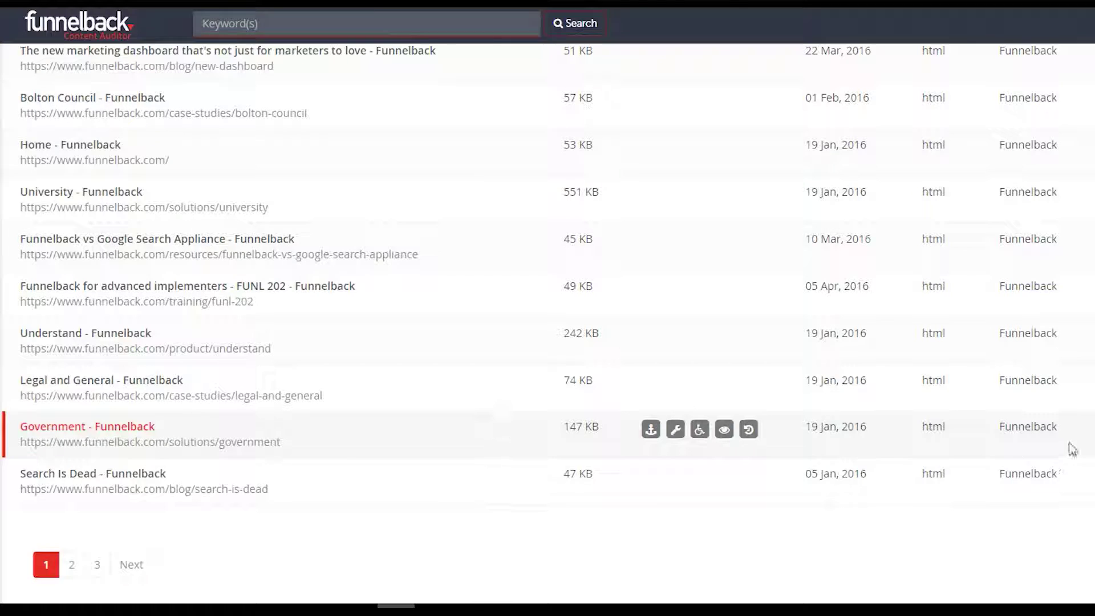
scroll(1083, 281, "up", 12)
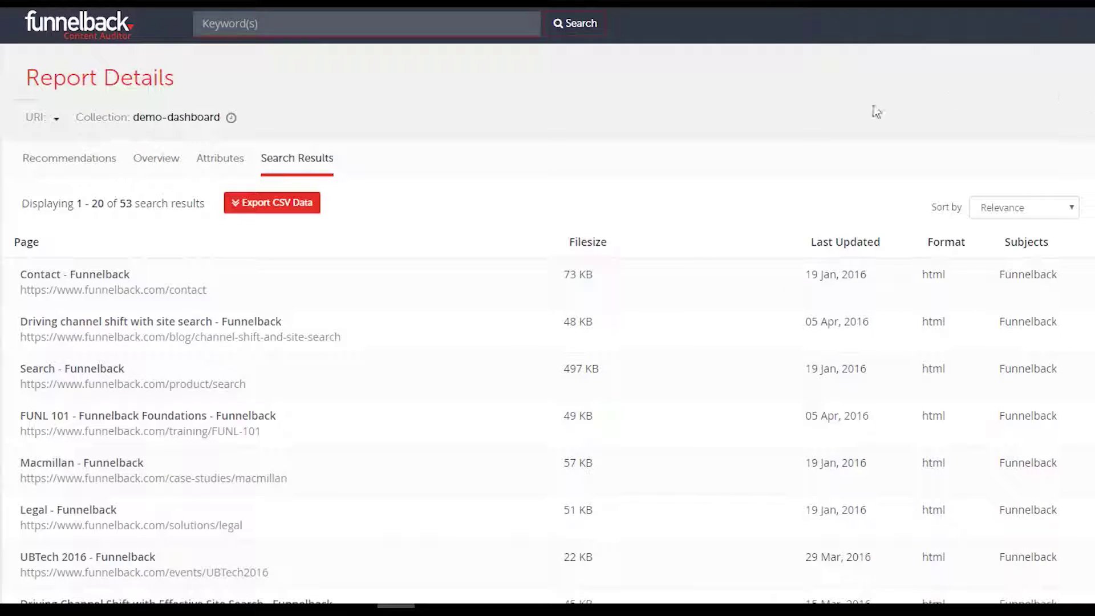